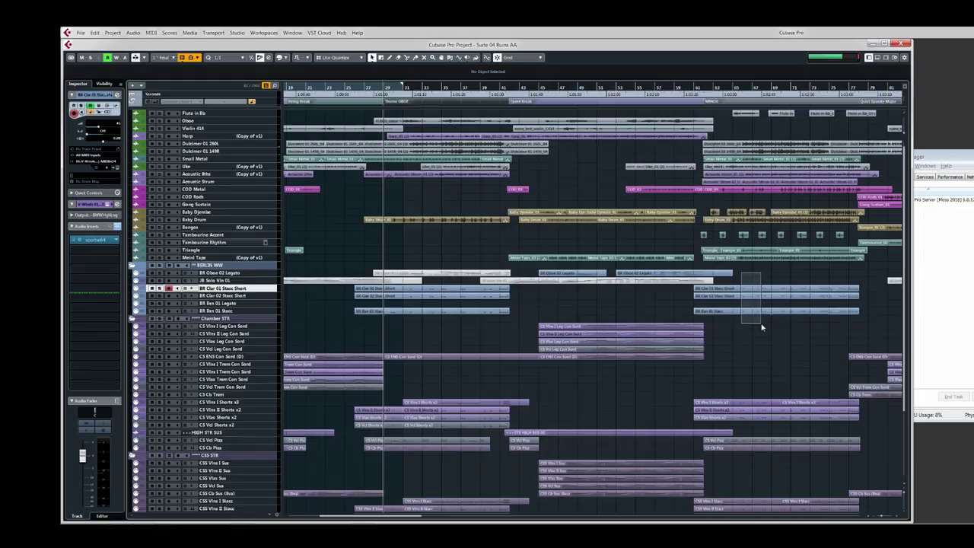
- Open the second group of clarinet and bassoon staccato parts (from bar 61) together in the Key Editor, play their opening, and close the editor
left_click_drag(761, 327, 761, 327)
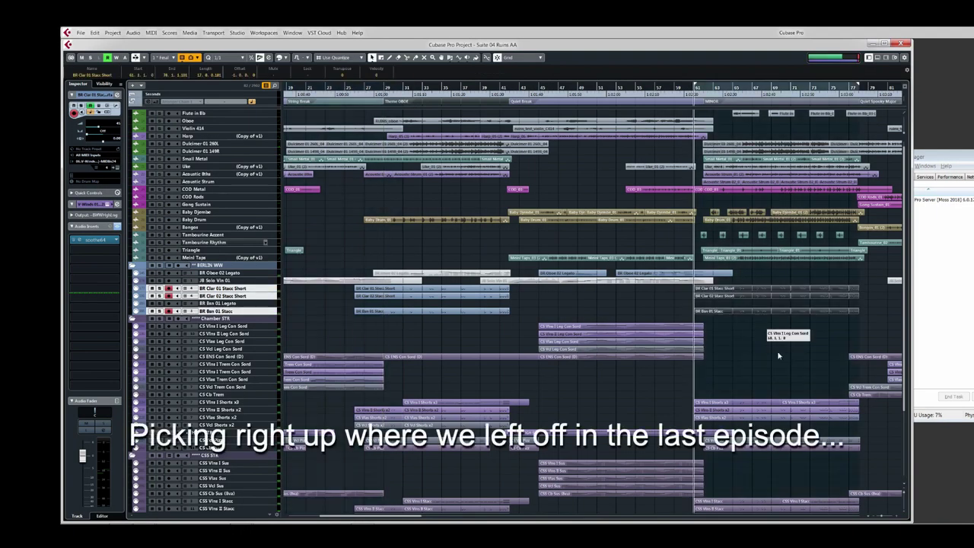
double_click(537, 309)
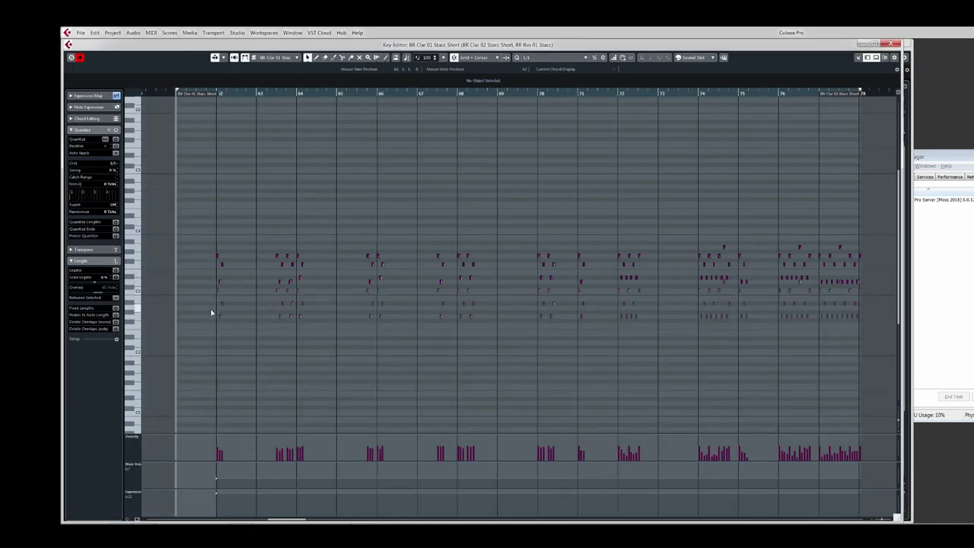
left_click_drag(387, 307, 389, 306)
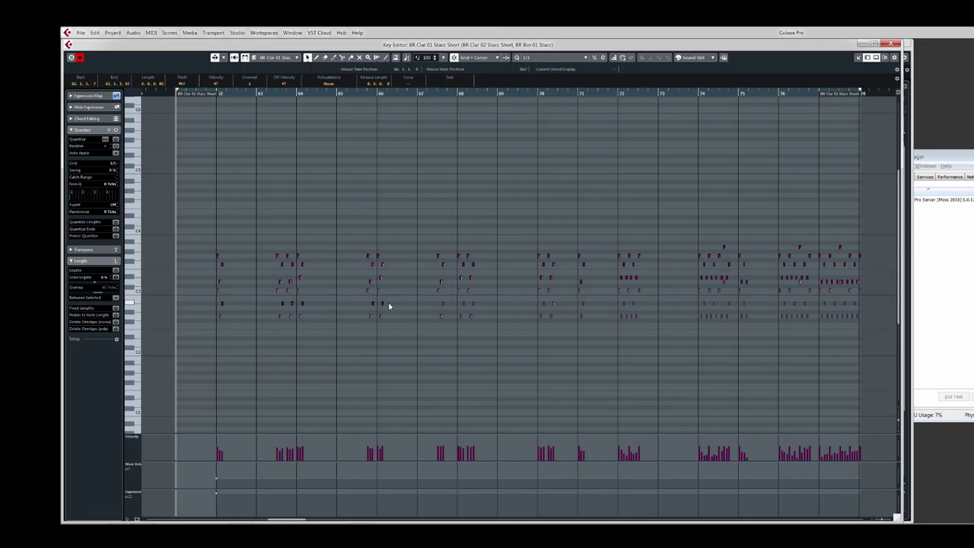
key("space")
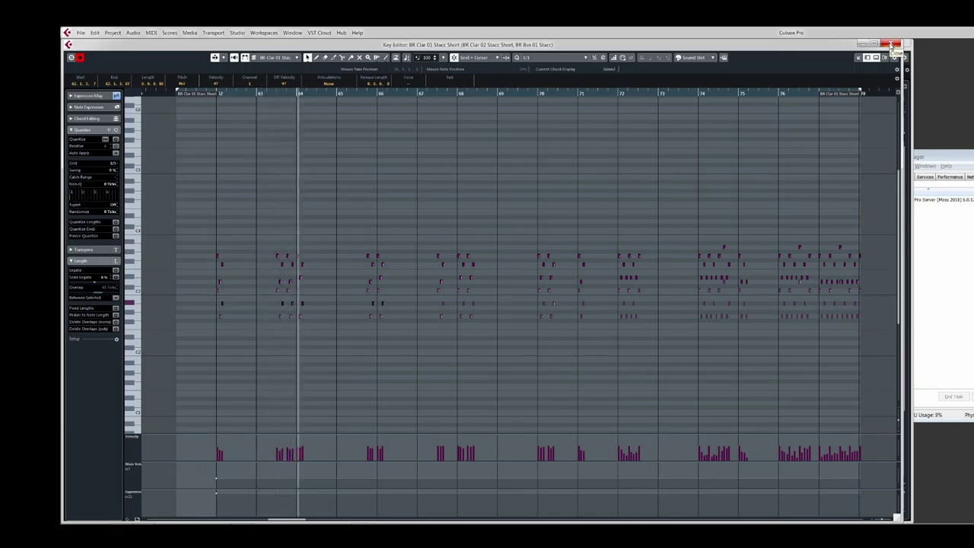
left_click(892, 45)
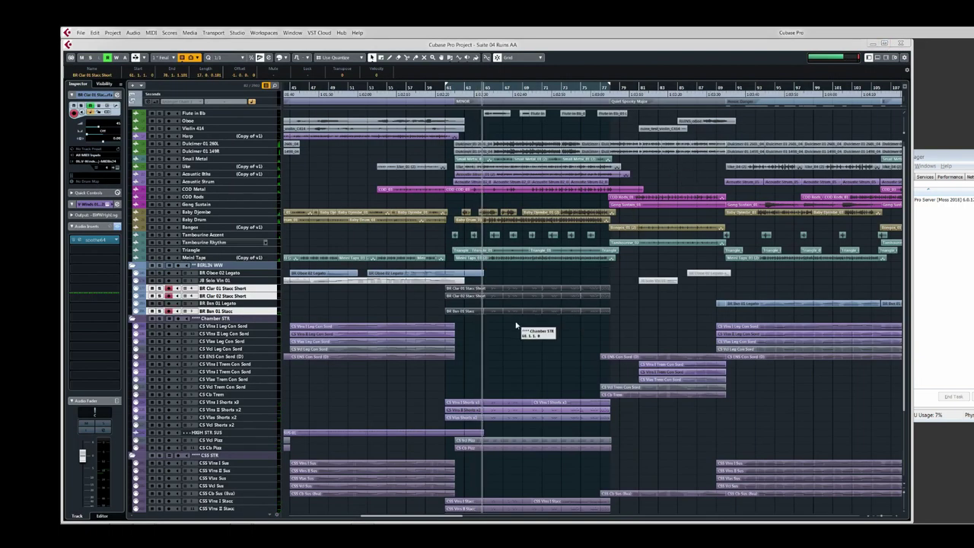
- Zoom in on the MINOR section, clear the part selection, and listen to the section from bar 61
scroll(488, 335, "right", 5)
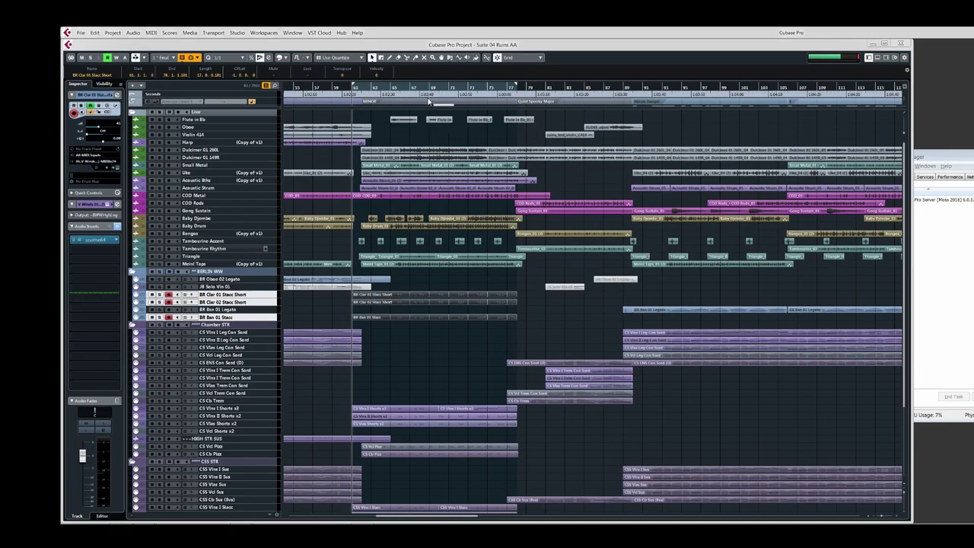
left_click(431, 46)
scroll(419, 153, "up", 3, "ctrl")
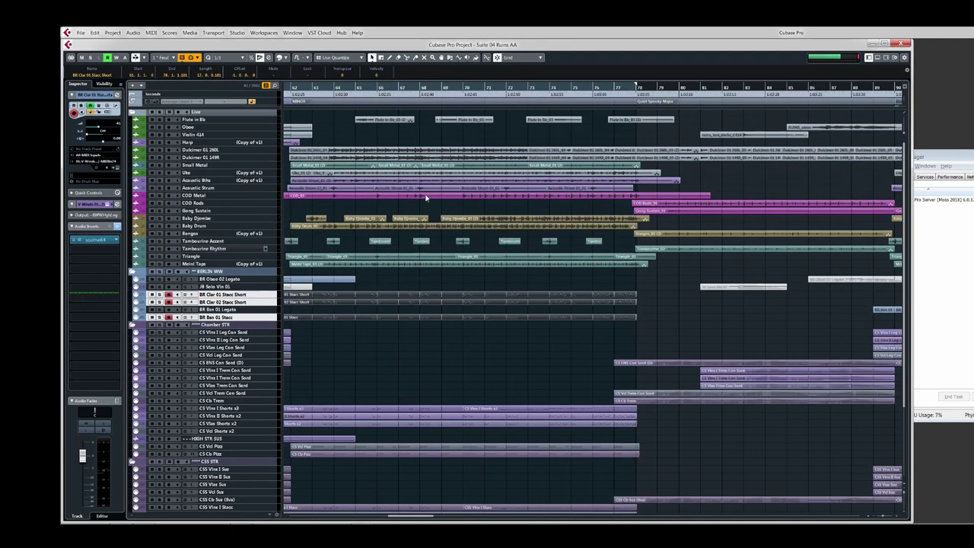
left_click(418, 141)
scroll(465, 145, "left", 3)
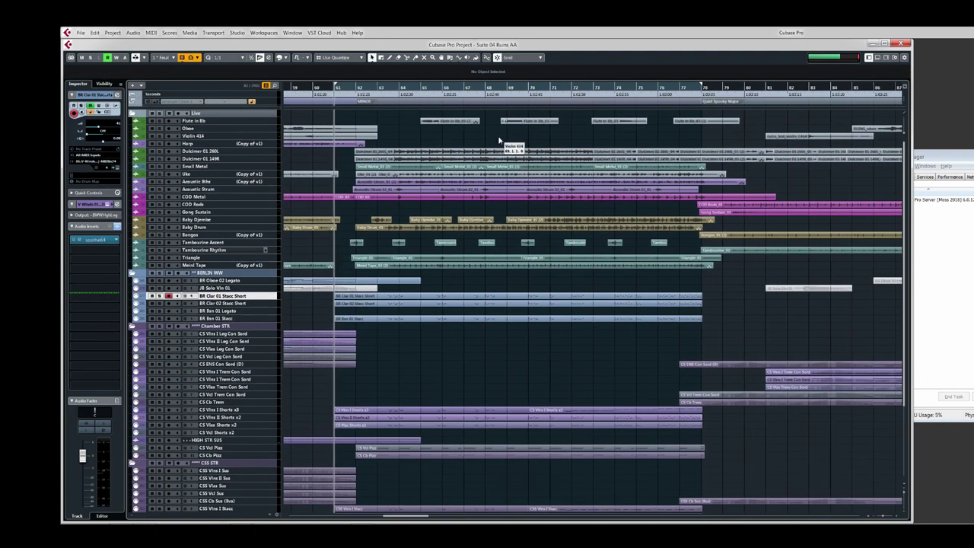
scroll(493, 146, "right", 1)
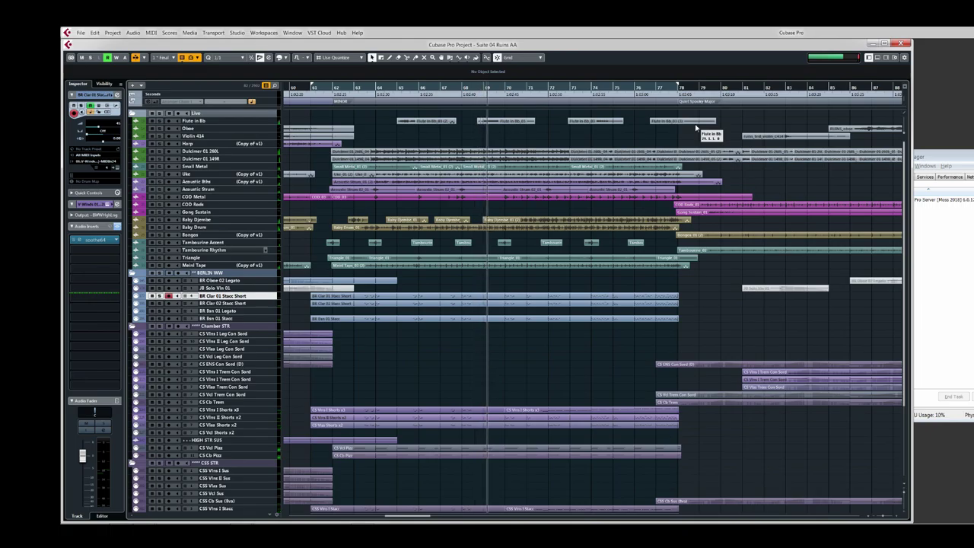
- Open the CS Vcl Pizz and CS Cb Pizz parts together in the Key Editor, play them from bar 62, and close the editor
double_click(561, 455)
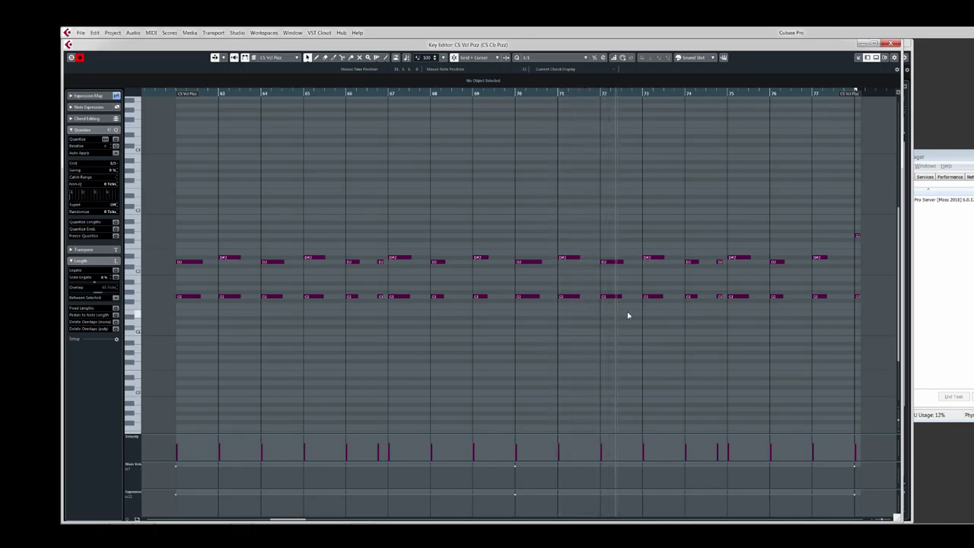
key("space")
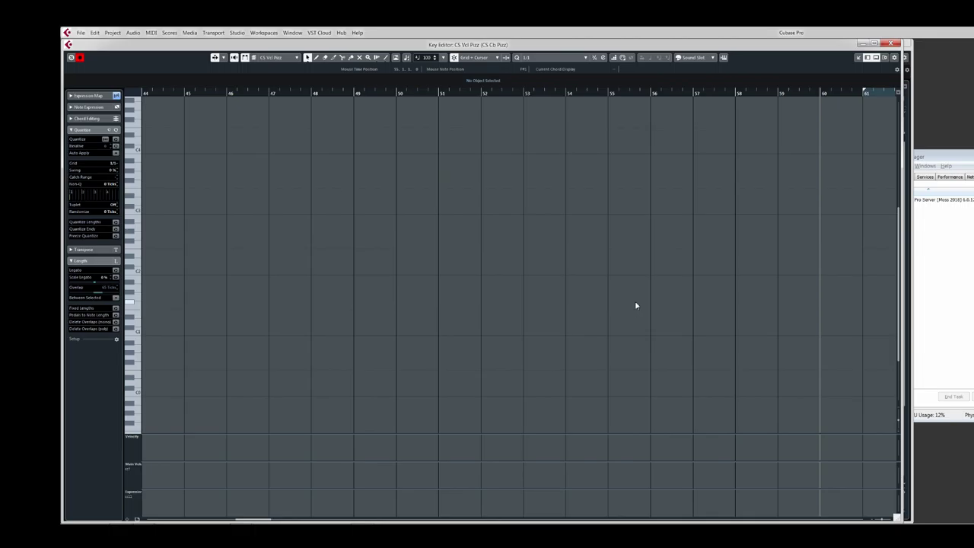
scroll(640, 308, "right", 4)
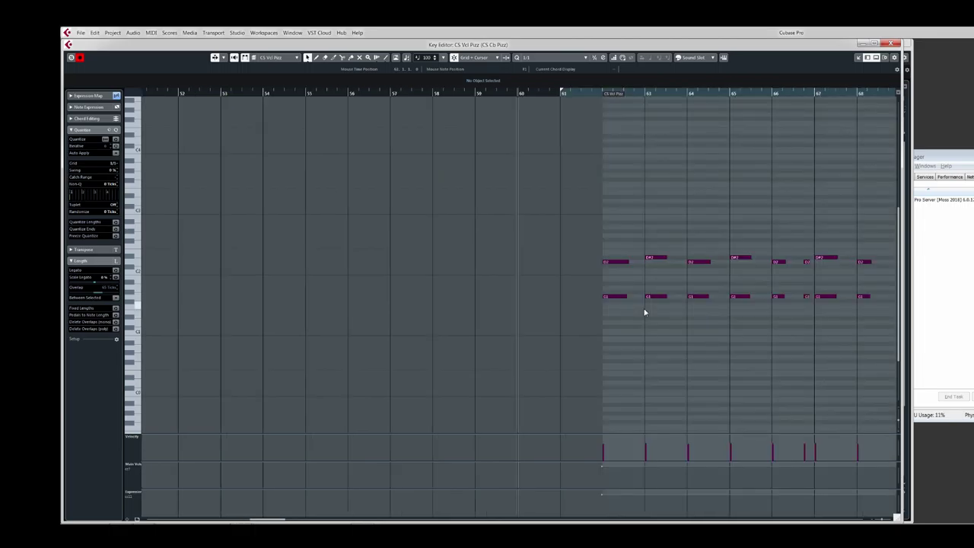
scroll(648, 338, "right", 5)
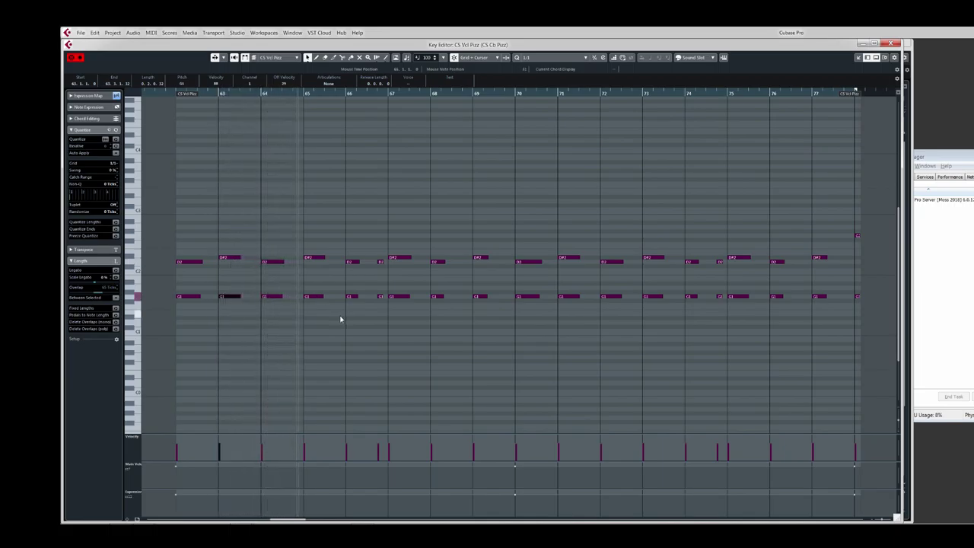
key("space")
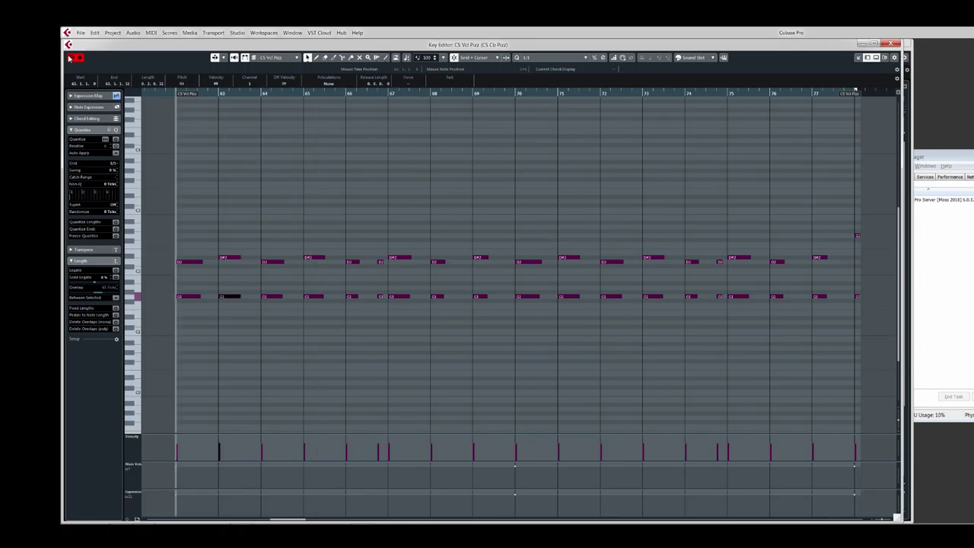
key("Escape")
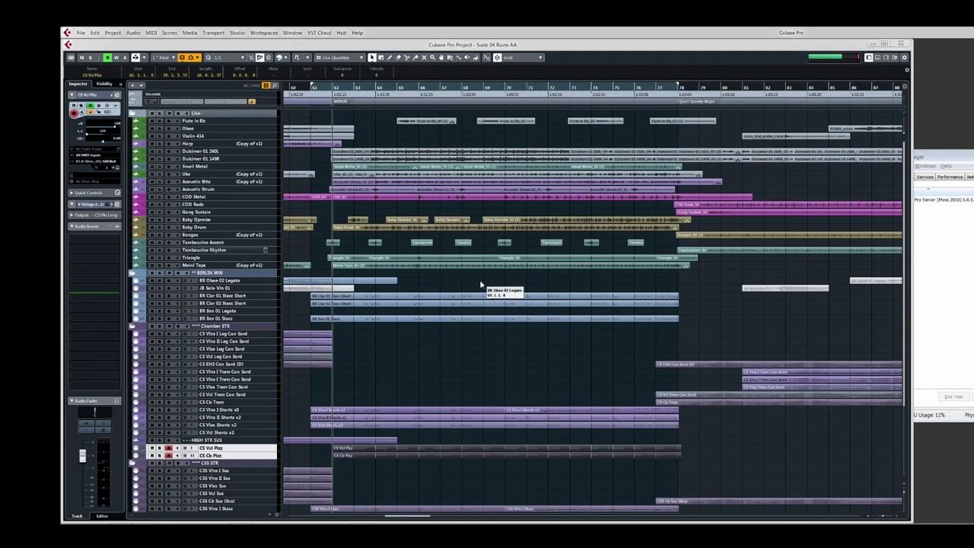
- Solo the Acoustic 8ths track, play it from bar 62, and turn its solo off
left_click(351, 184)
left_click(160, 183)
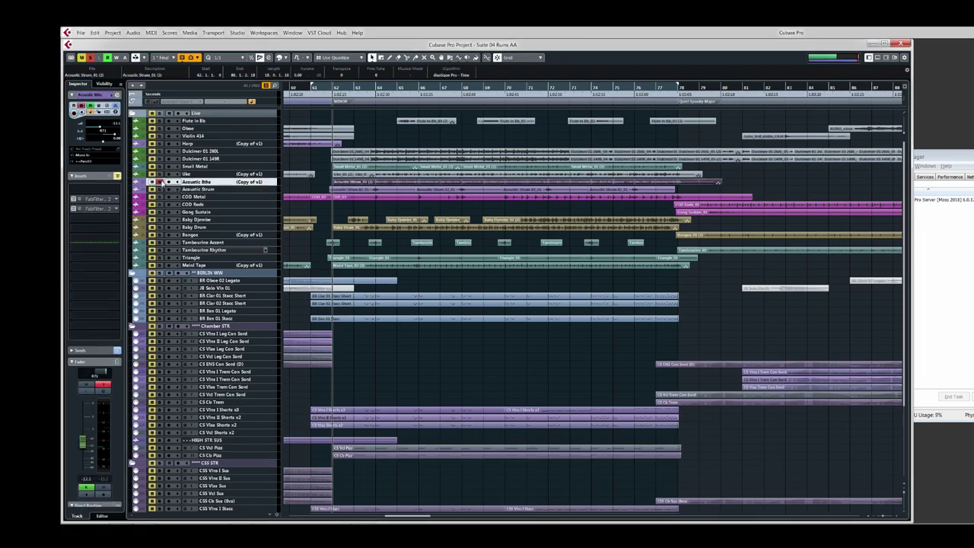
key("space")
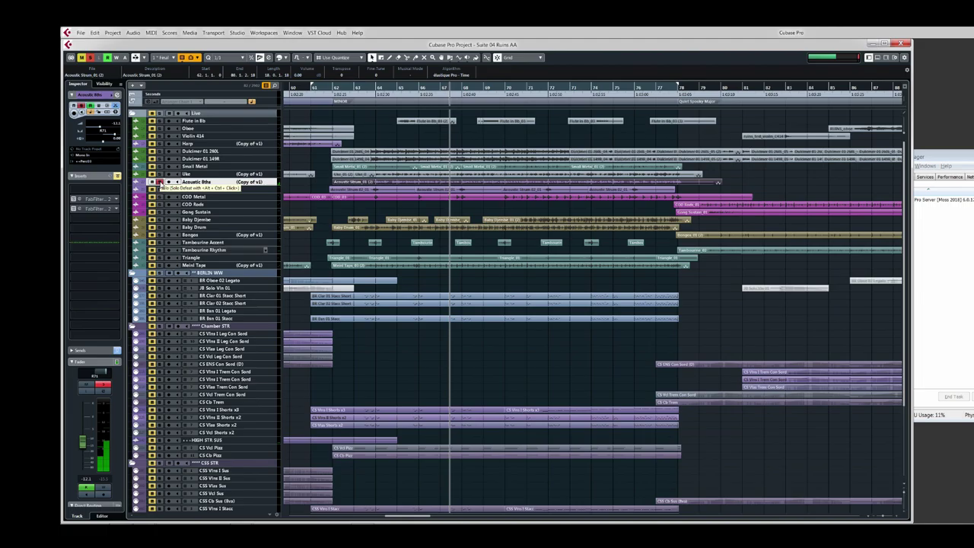
key("space")
key("s")
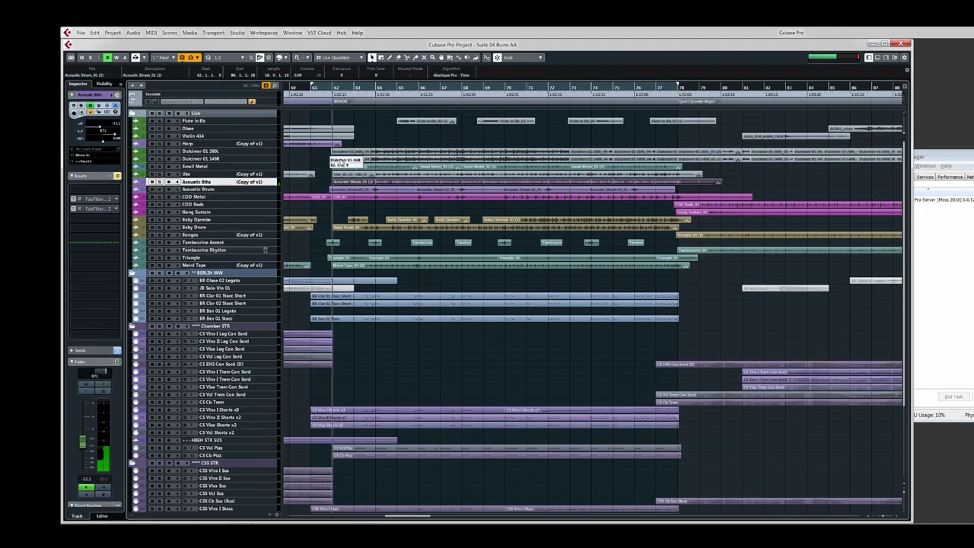
- Select the two Dulcimer 01 parts at bar 62, solo their tracks, and play them
left_click(326, 162)
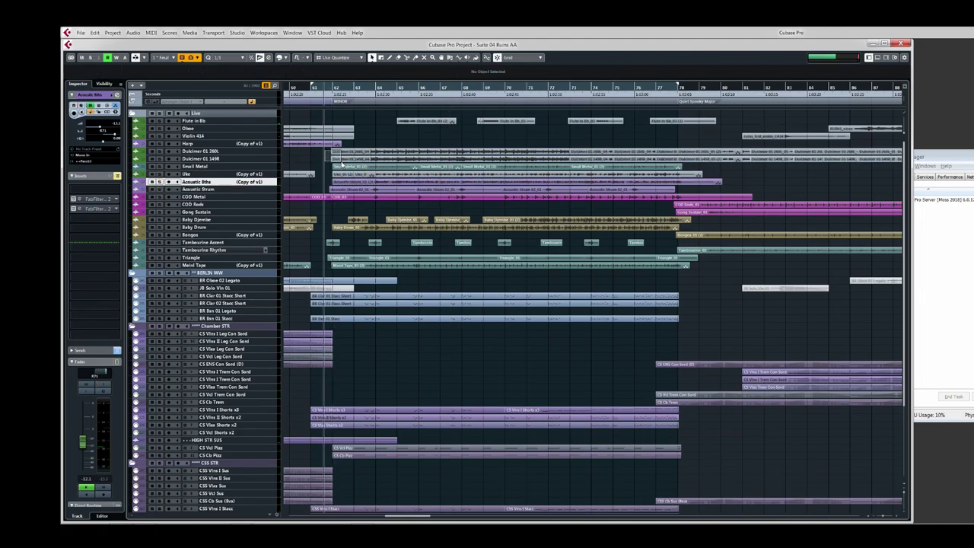
left_click(334, 165)
key("s")
key("space")
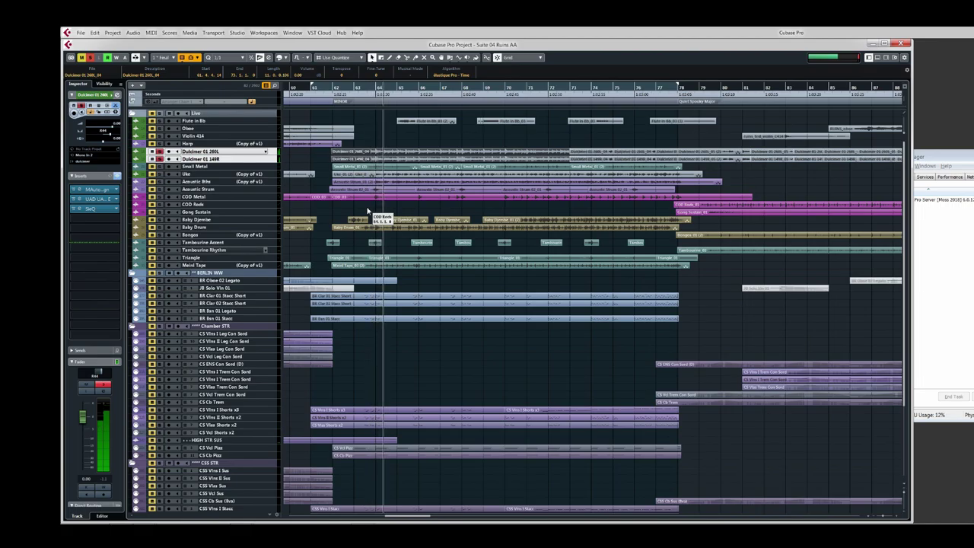
- Audition the Uke part soloed, and add the Acoustic Strum part to the solo
left_click(307, 175)
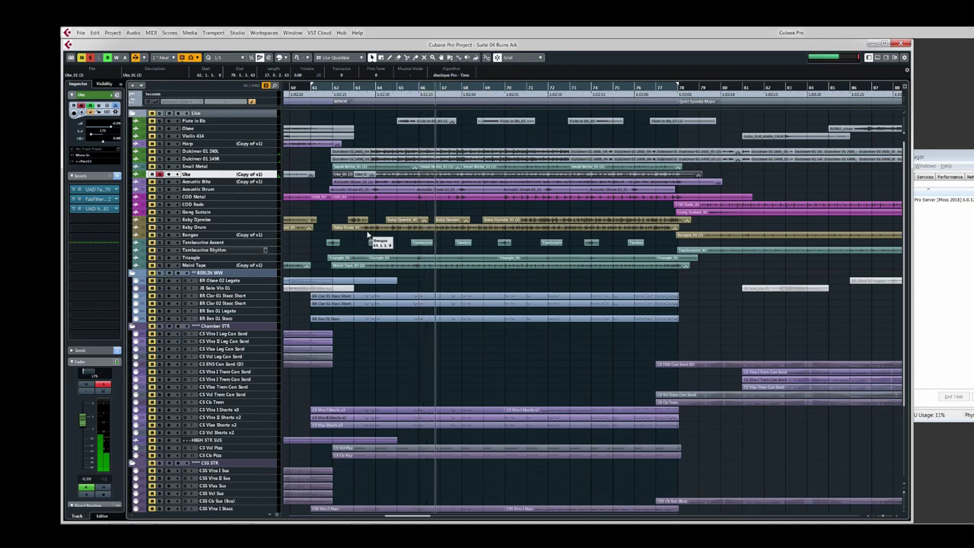
left_click(365, 190)
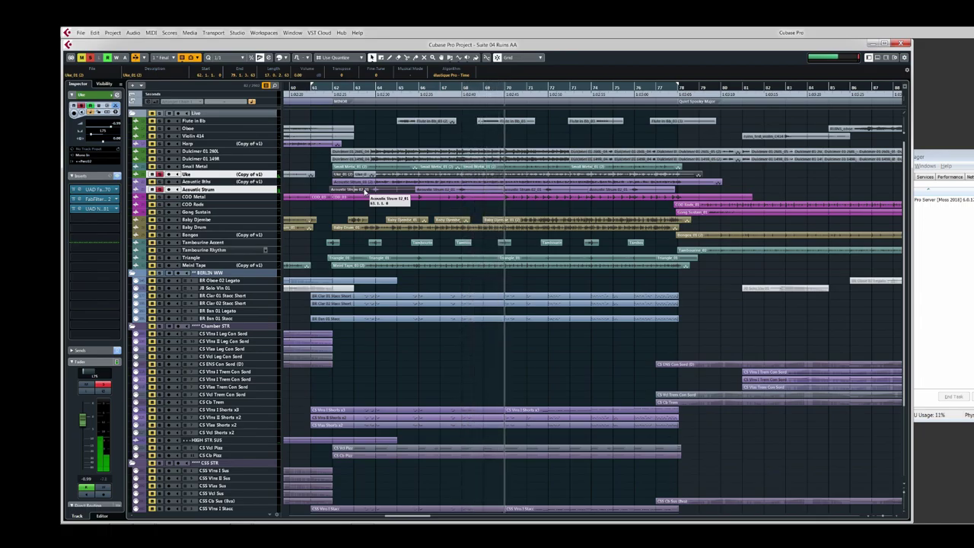
key("space")
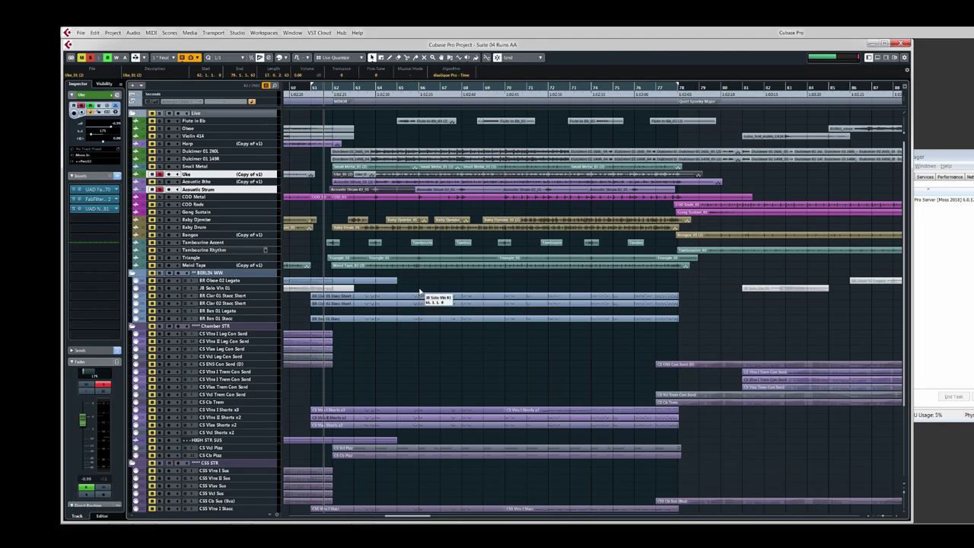
- Select the BR Clar 01, BR Clar 02 and BR Bsn 01 staccato parts for soloing and audition them from bar 70
left_click_drag(424, 306, 435, 332)
scroll(438, 380, "down", 3)
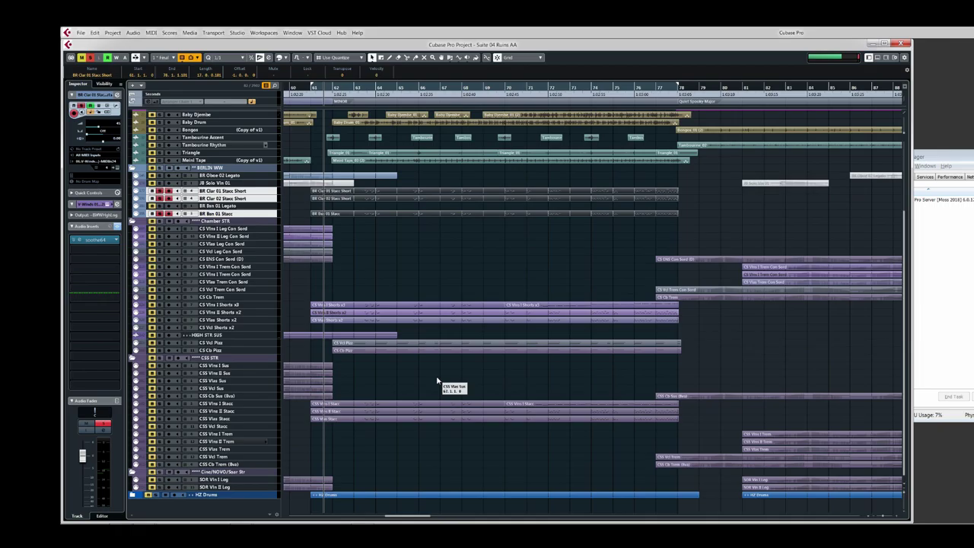
scroll(410, 242, "up", 3)
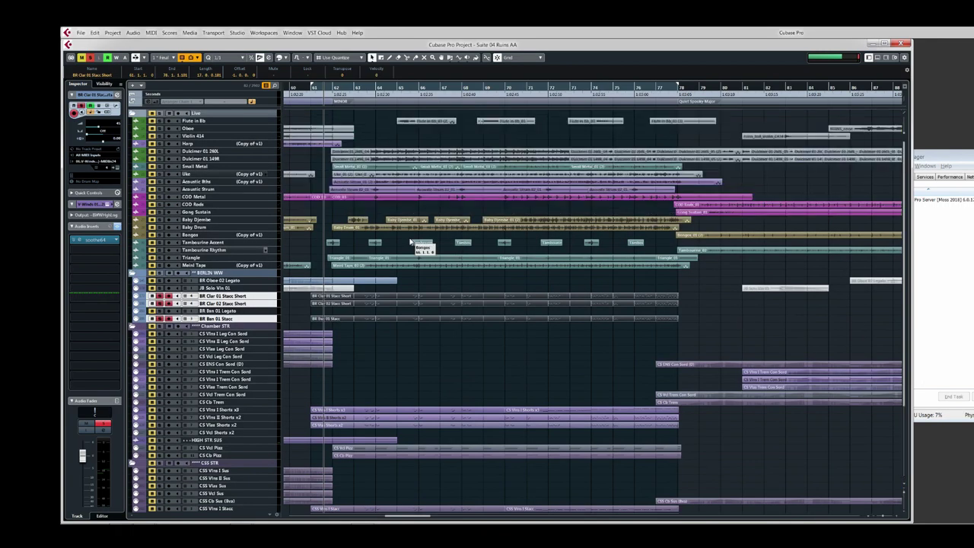
left_click(506, 89)
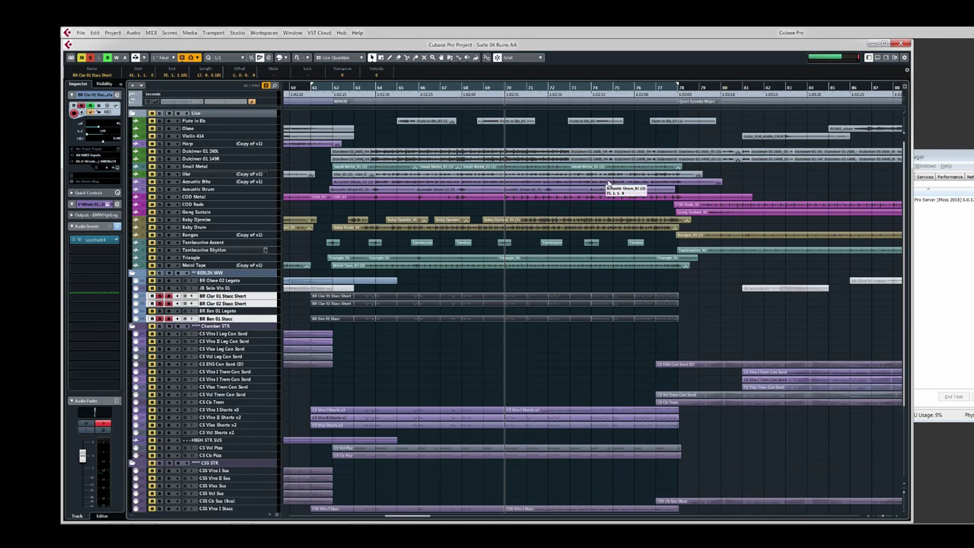
- Open the MINOR section's string shorts, pizzicato and staccato parts together in the Key Editor and play them from bar 62
scroll(531, 369, "down", 5)
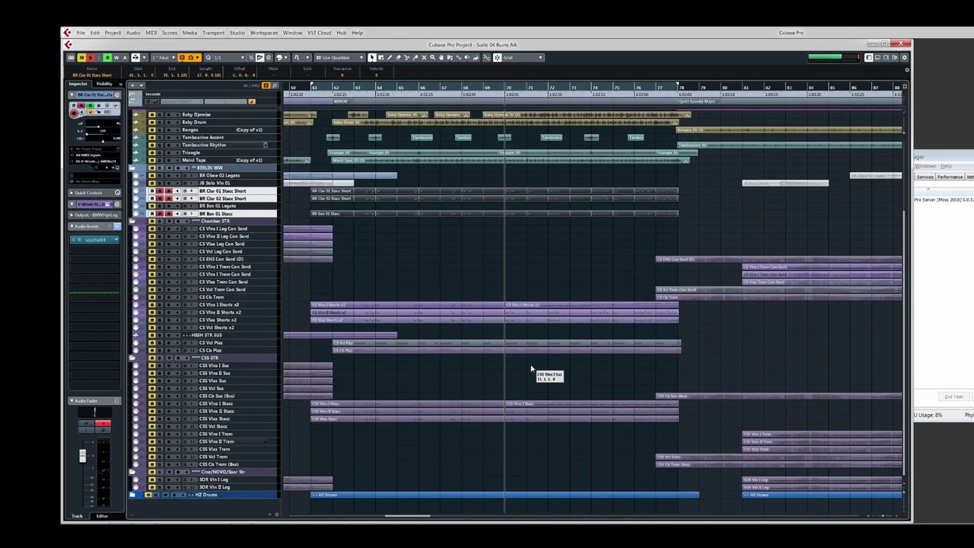
left_click_drag(473, 289, 545, 440)
key("ctrl+e")
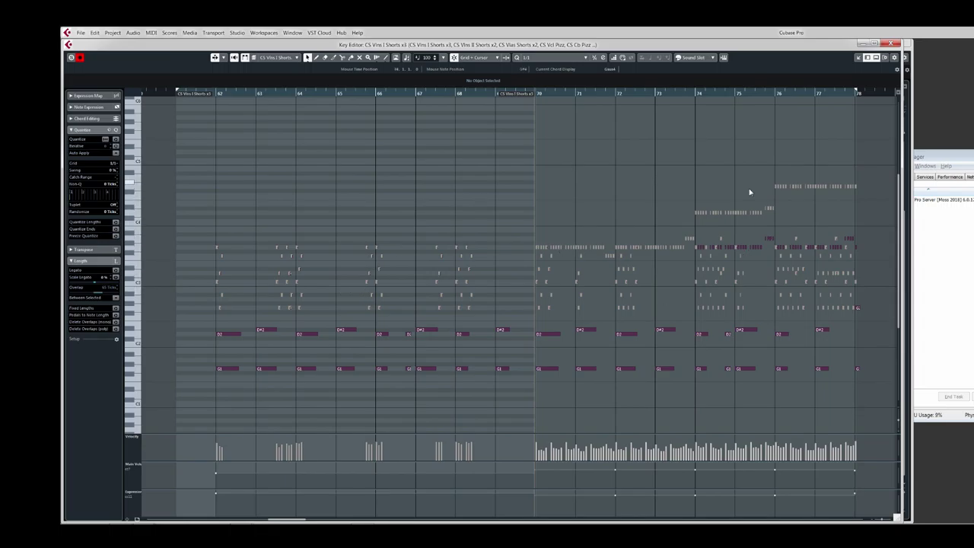
left_click(219, 93)
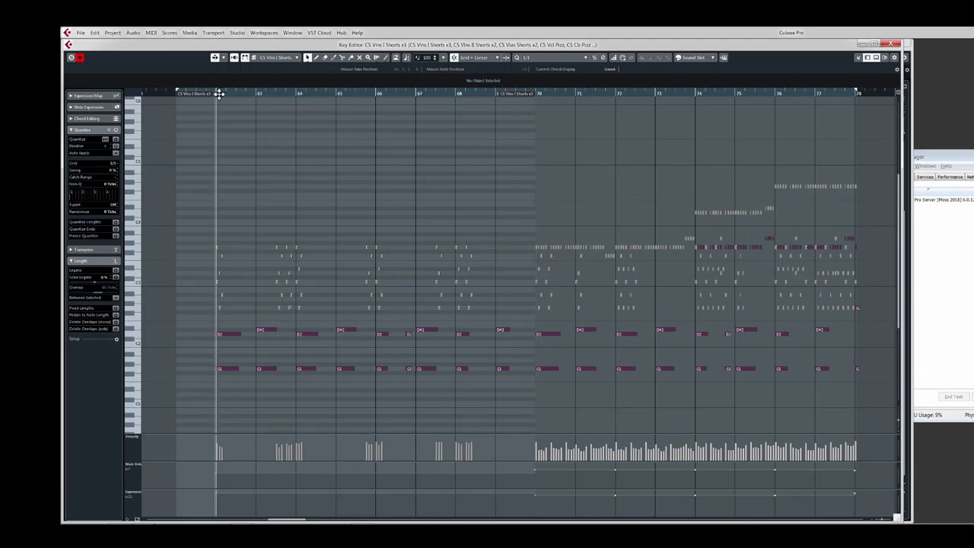
key("space")
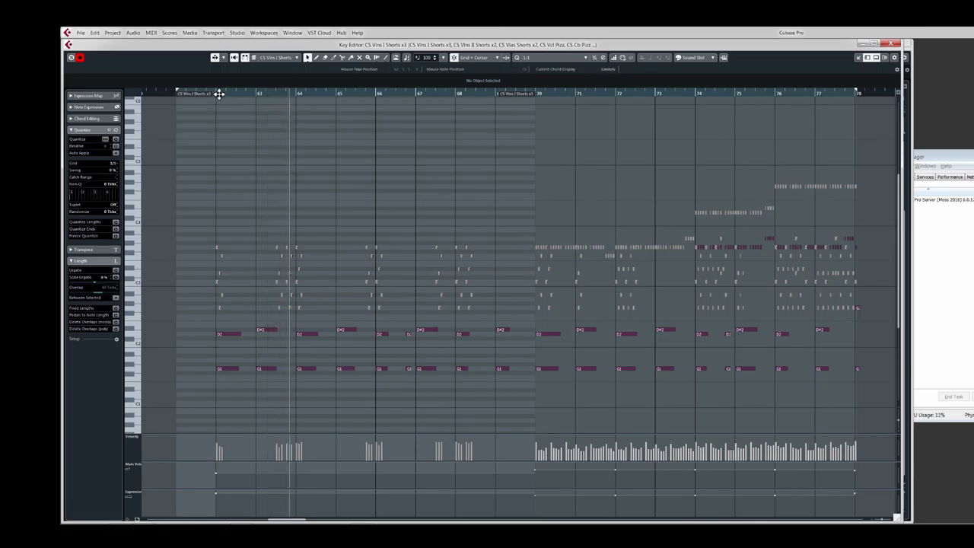
key("space")
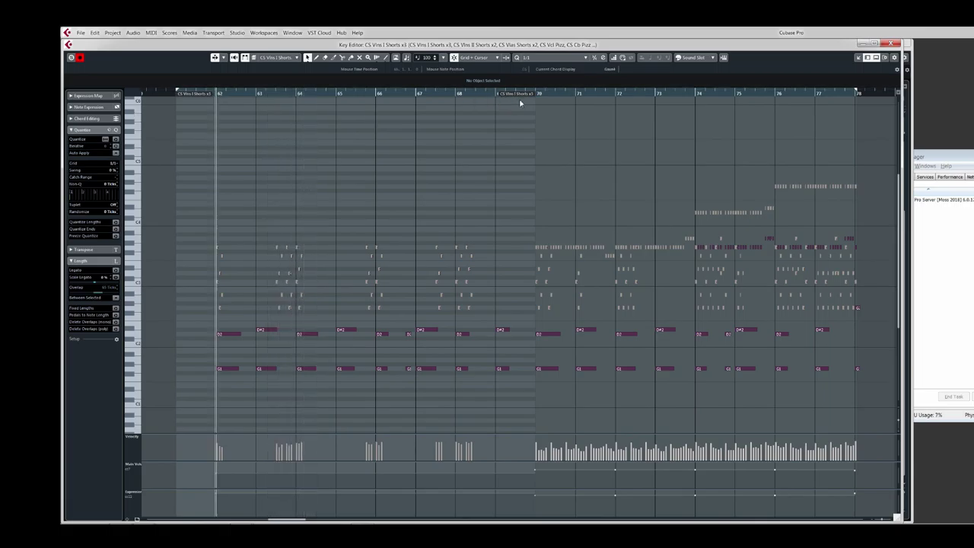
- Play the string parts from bar 70 and select a CS Vlns II Shorts x2 note in bar 71
left_click(537, 97)
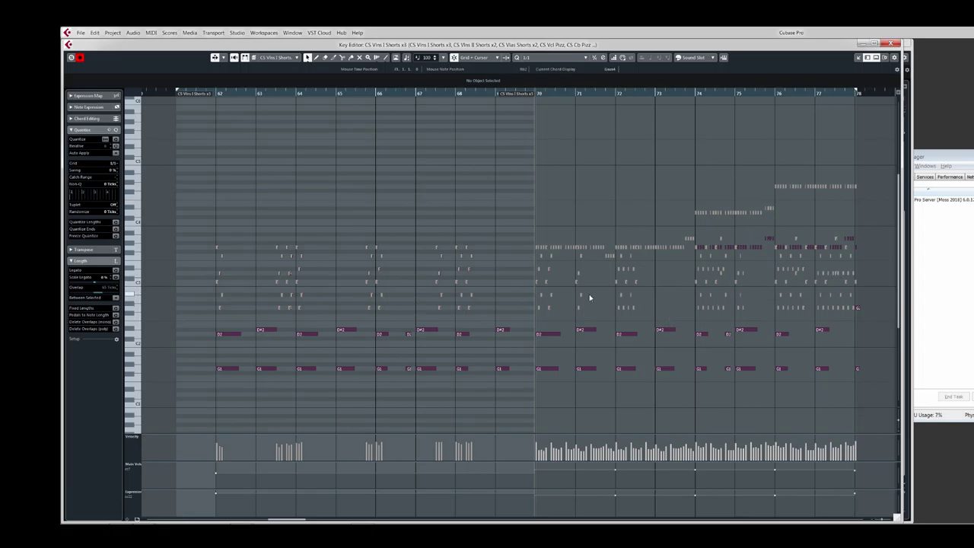
key("space")
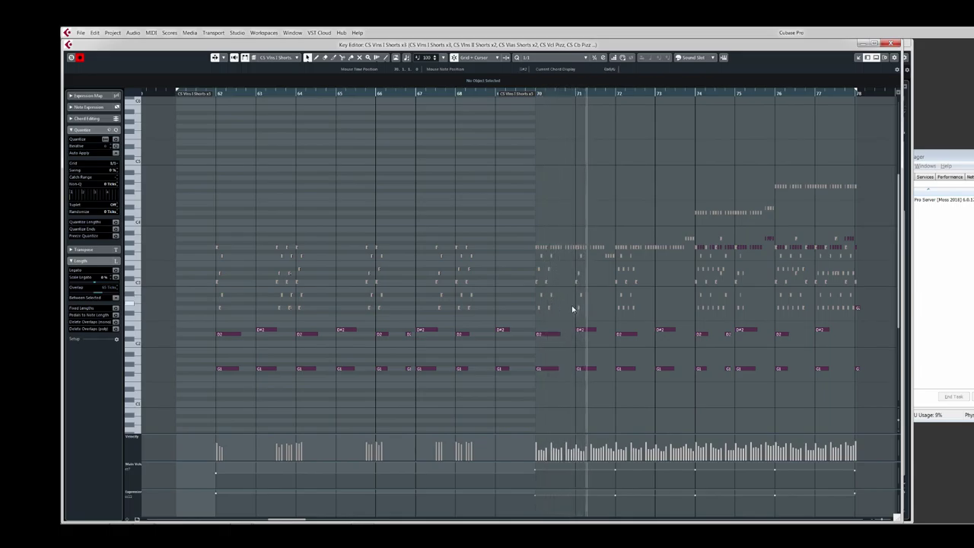
left_click(581, 259)
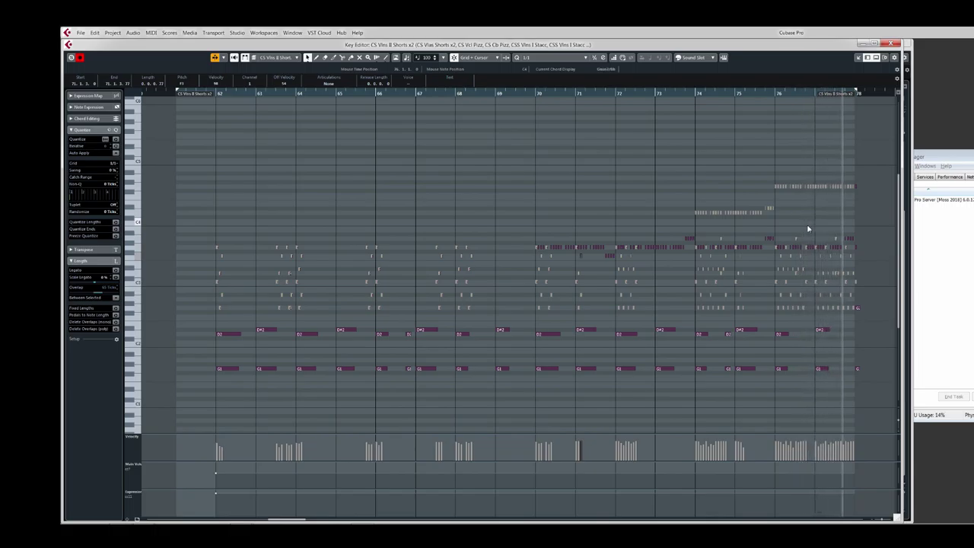
key("space")
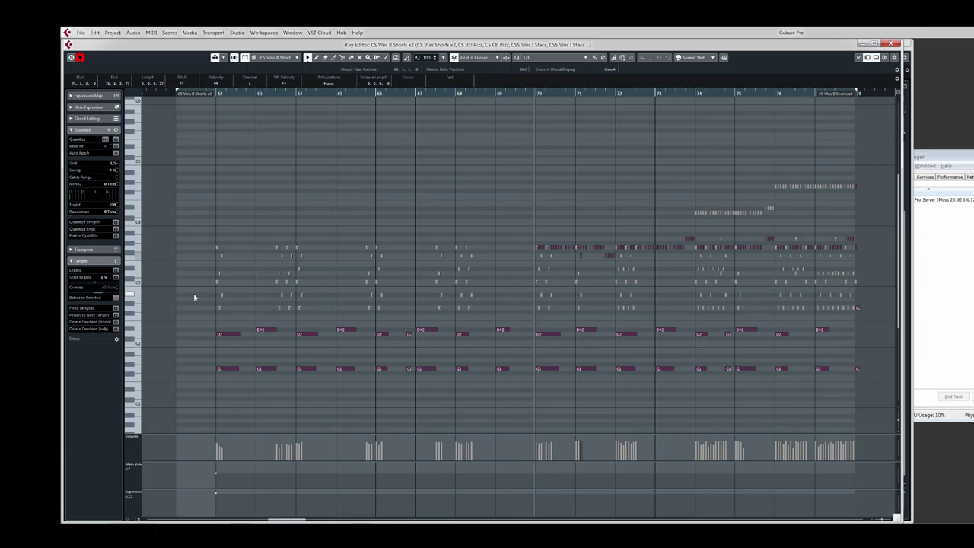
- Select the string short notes from bar 62 to bar 72 and try a rising Line tool ramp across the passage
left_click_drag(194, 298, 631, 238)
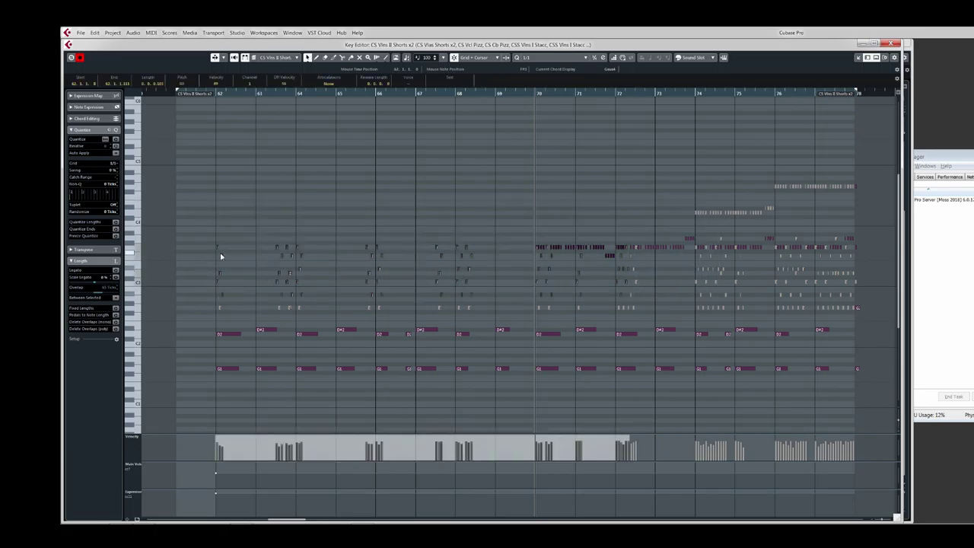
key("8")
left_click_drag(218, 303, 833, 159)
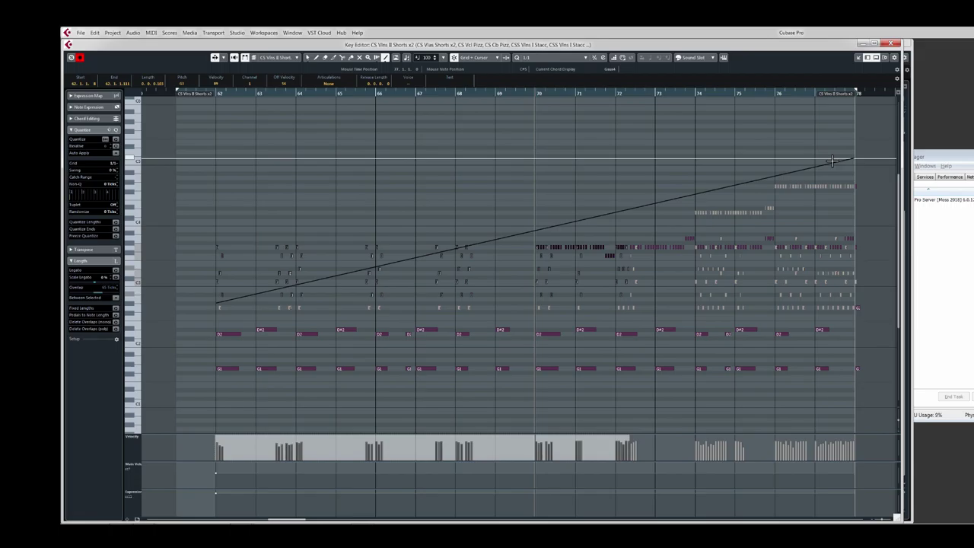
left_click_drag(833, 160, 833, 160)
key("ctrl+z")
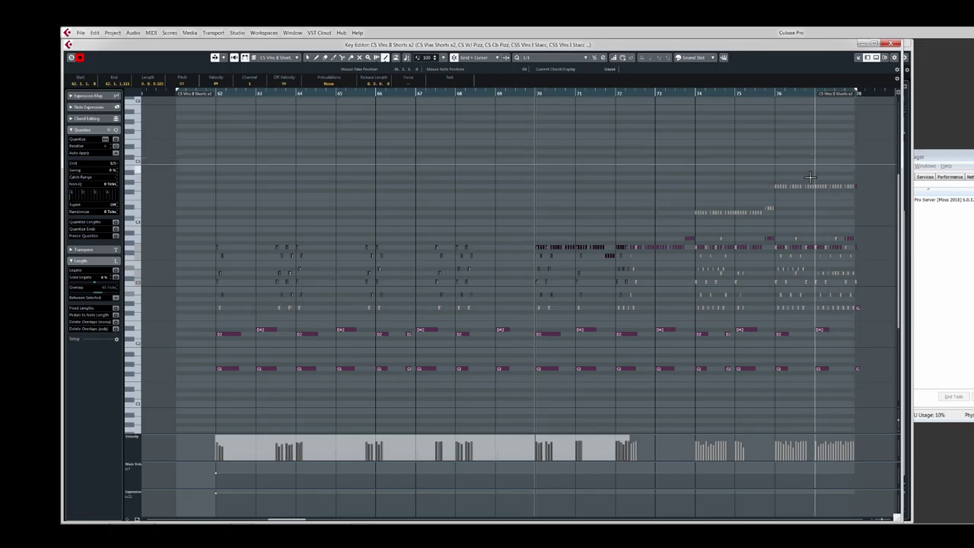
key("1")
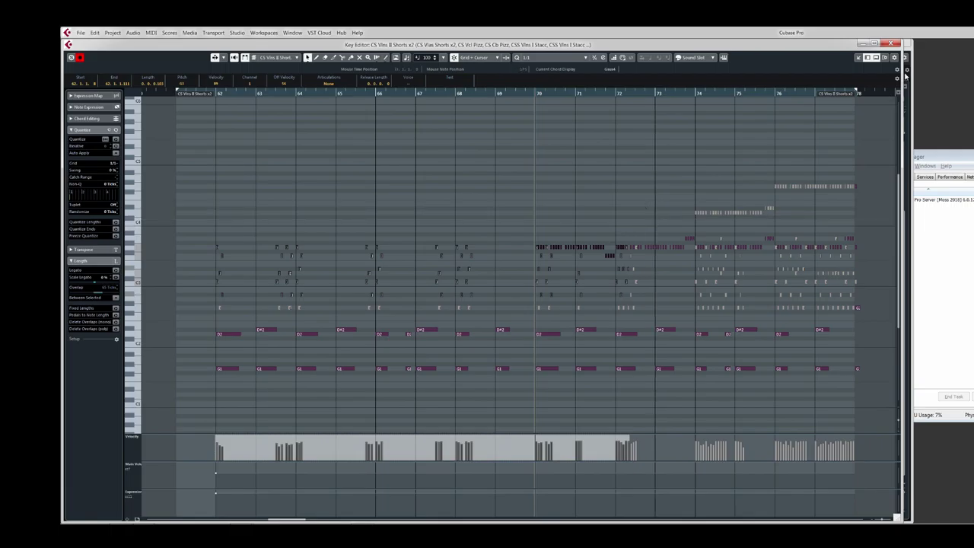
- Close the string editor, solo and expand the HZ Drums folder, and open its MINOR section parts together in the Key Editor
left_click(894, 43)
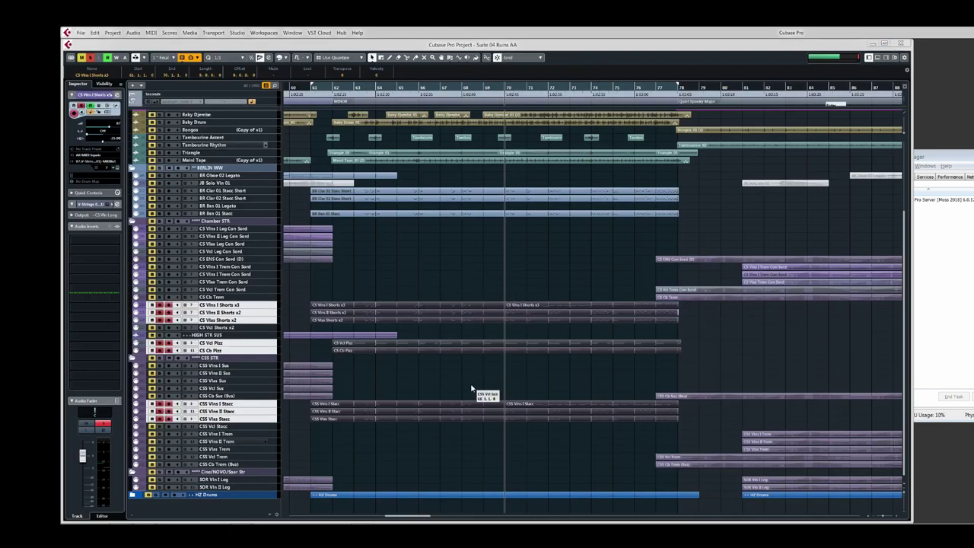
left_click(174, 497)
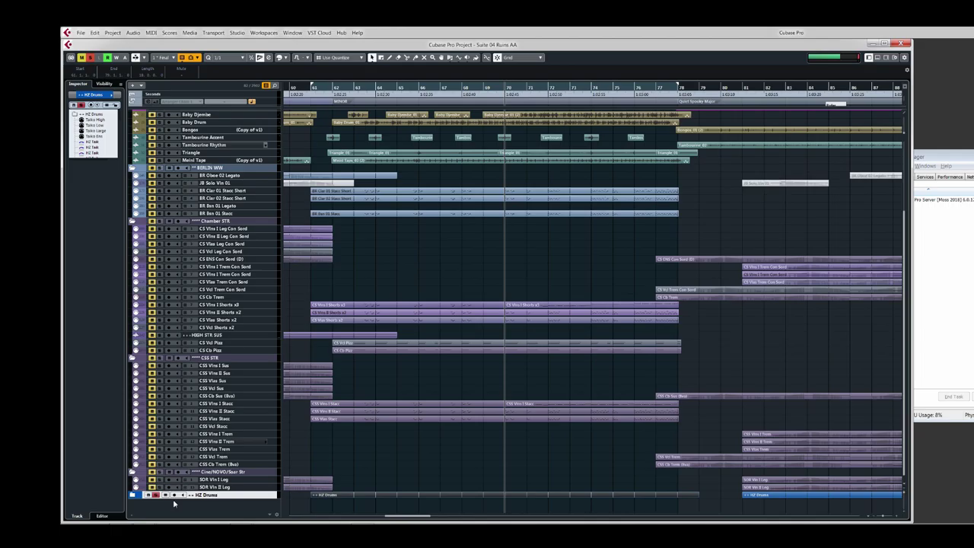
scroll(441, 491, "down", 3)
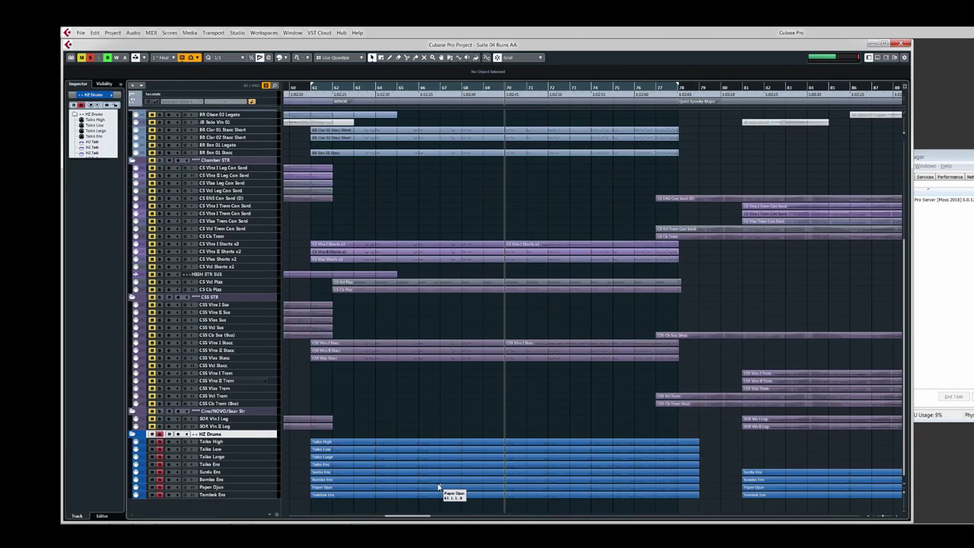
left_click_drag(454, 408, 474, 506)
key("Return")
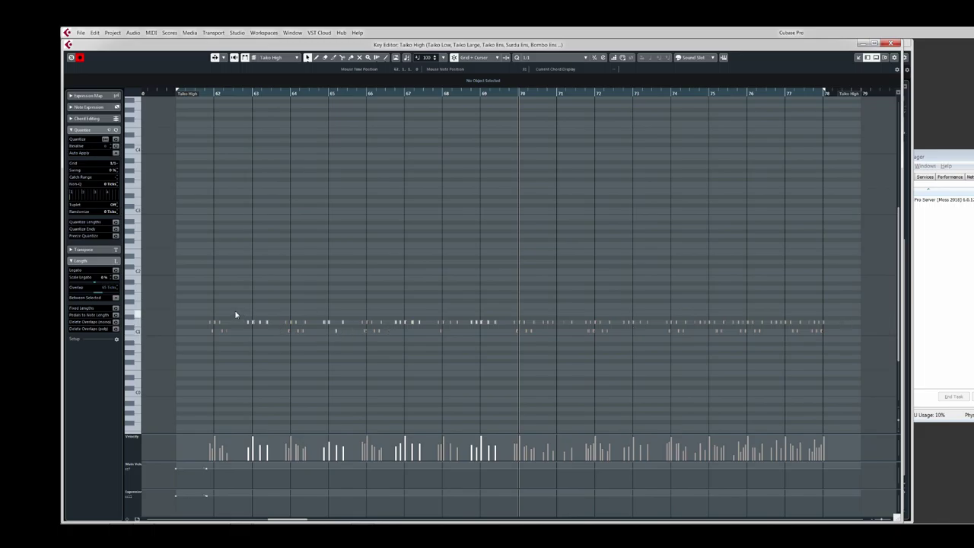
- Try deleting the Taiko High hits around bars 63, 65, 67 and 69, and undo the deletion
left_click_drag(255, 320, 351, 344)
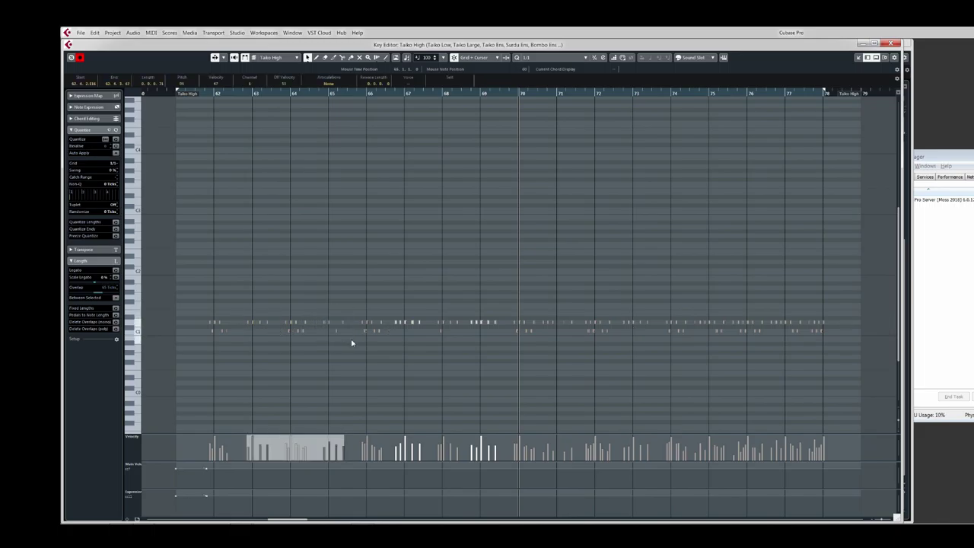
left_click_drag(394, 314, 499, 330)
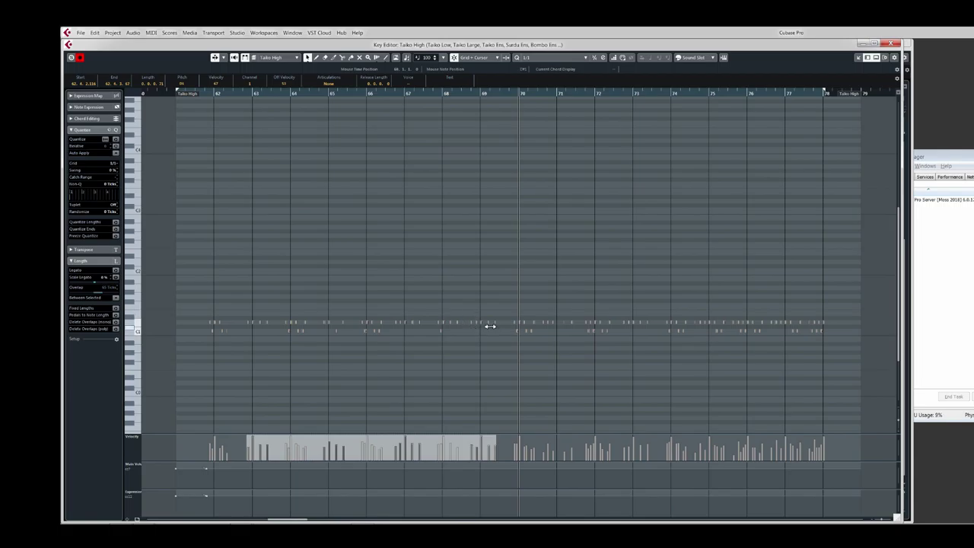
key("Delete")
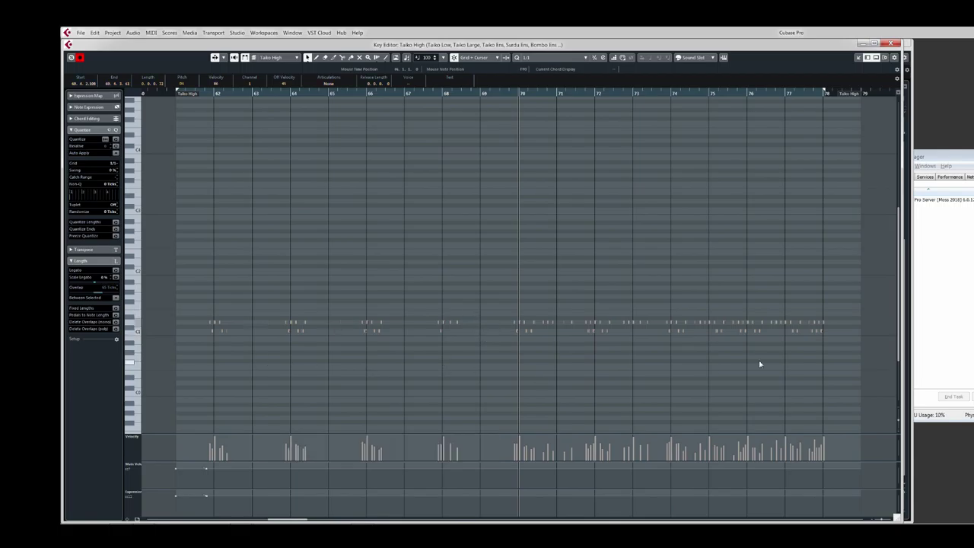
key("ctrl+z")
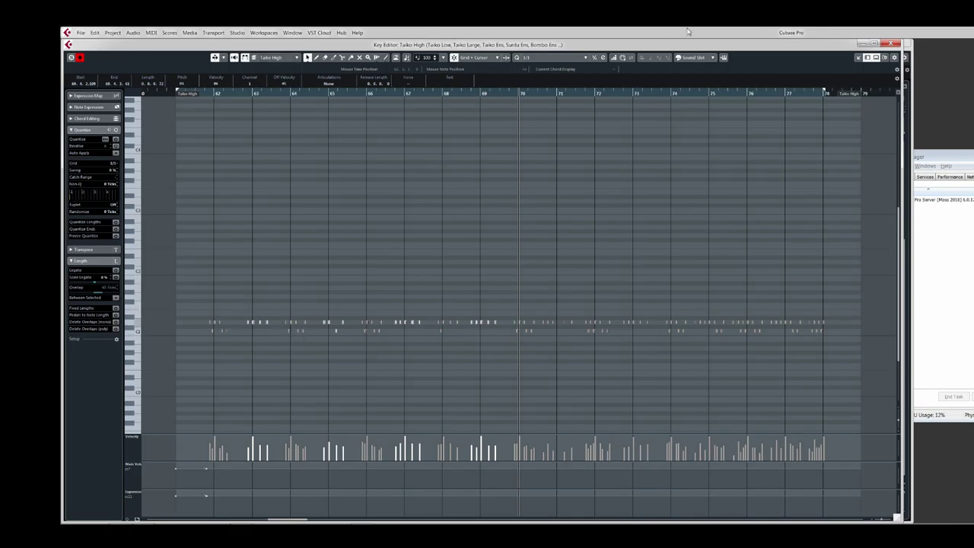
- Close the drum editor, clear the solo on all tracks and set the playhead to bar 60
left_click(894, 44)
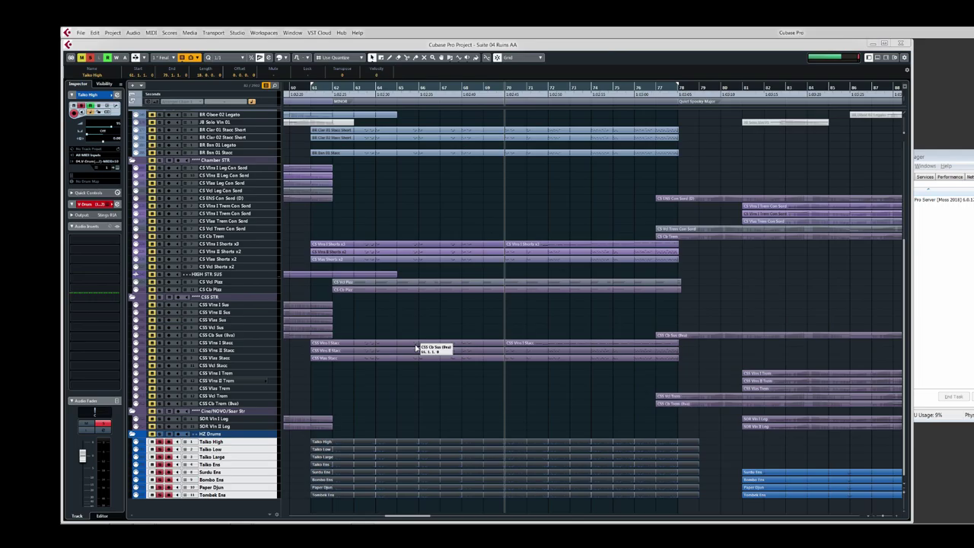
scroll(422, 341, "up", 4)
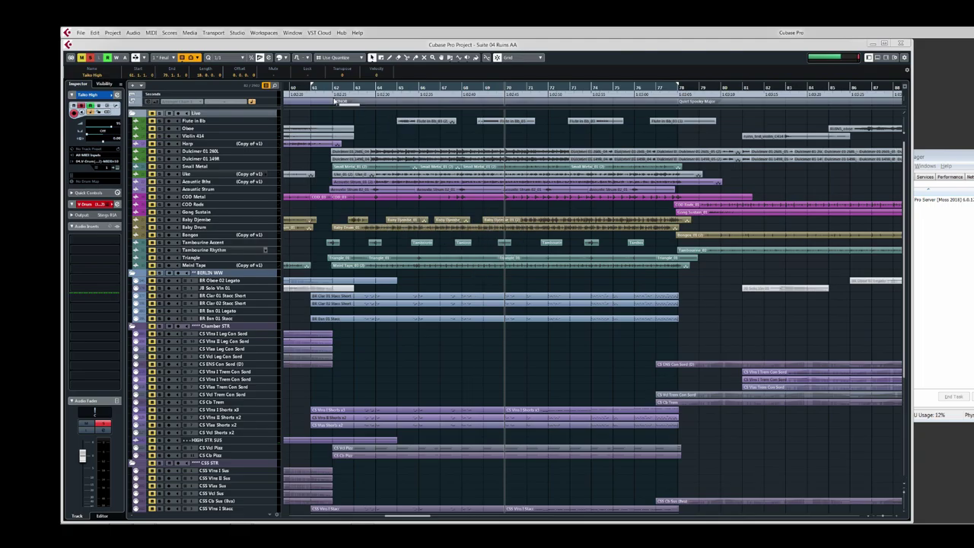
left_click(293, 90)
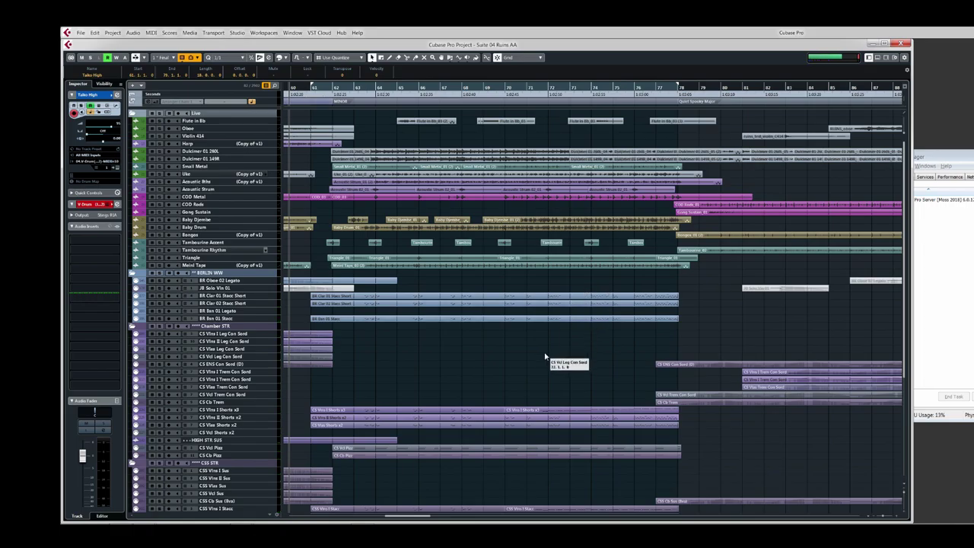
- Open the MINOR section's string shorts, pizzicato and staccato parts in the Key Editor and play them within the full mix from bar 60
scroll(534, 360, "down", 5)
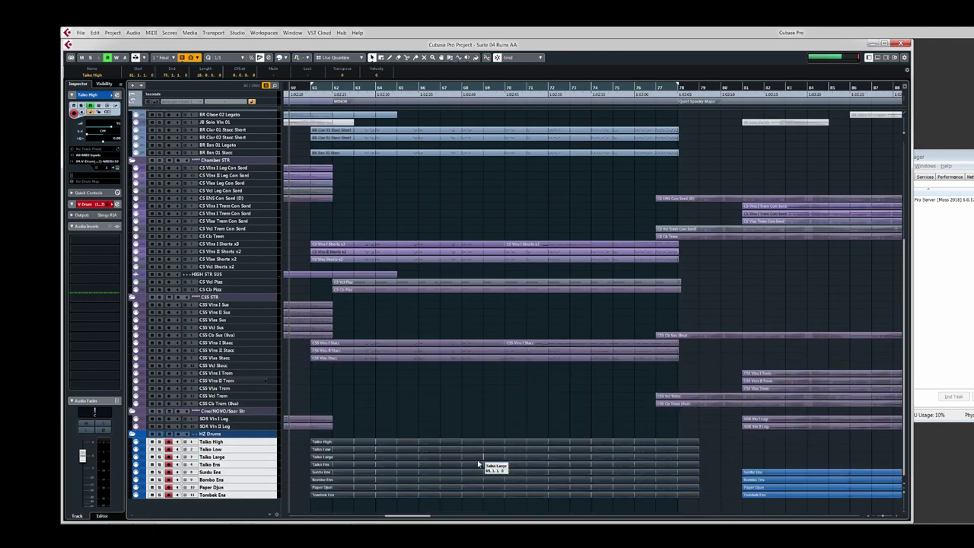
left_click_drag(454, 392, 538, 211)
key("Return")
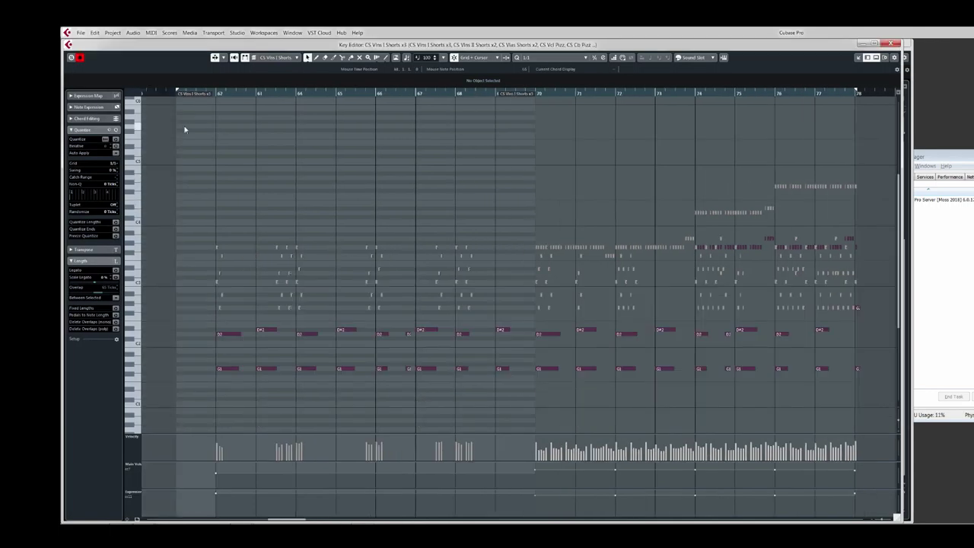
key("space")
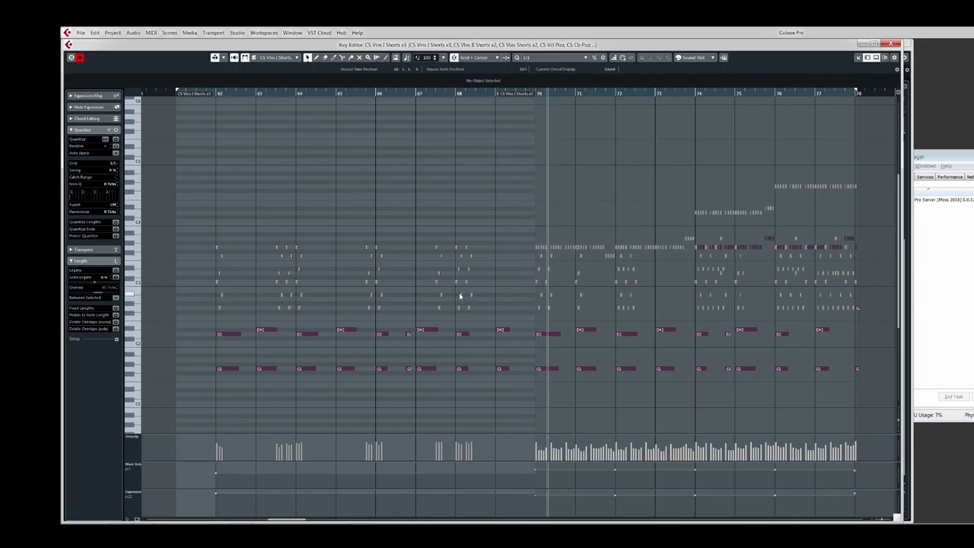
left_click(552, 335)
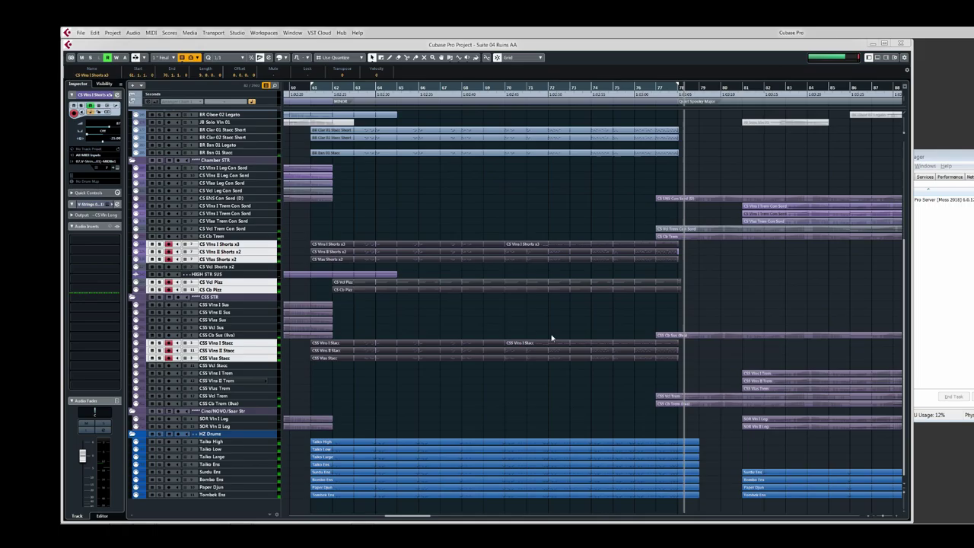
- Open the Quiet Spooky Major section's Chamber Strings con sordino and tremolo parts together in the Key Editor
scroll(769, 297, "right", 5)
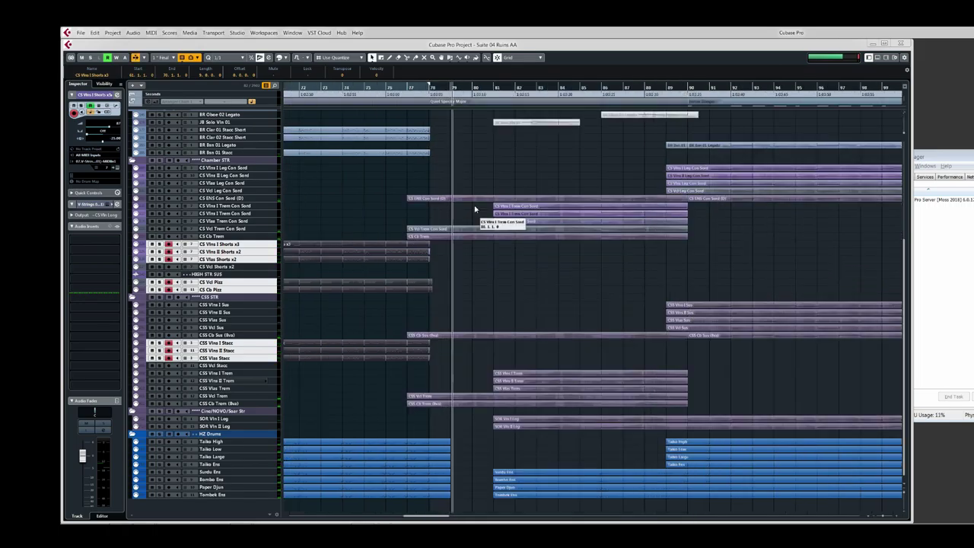
scroll(460, 266, "up", 5)
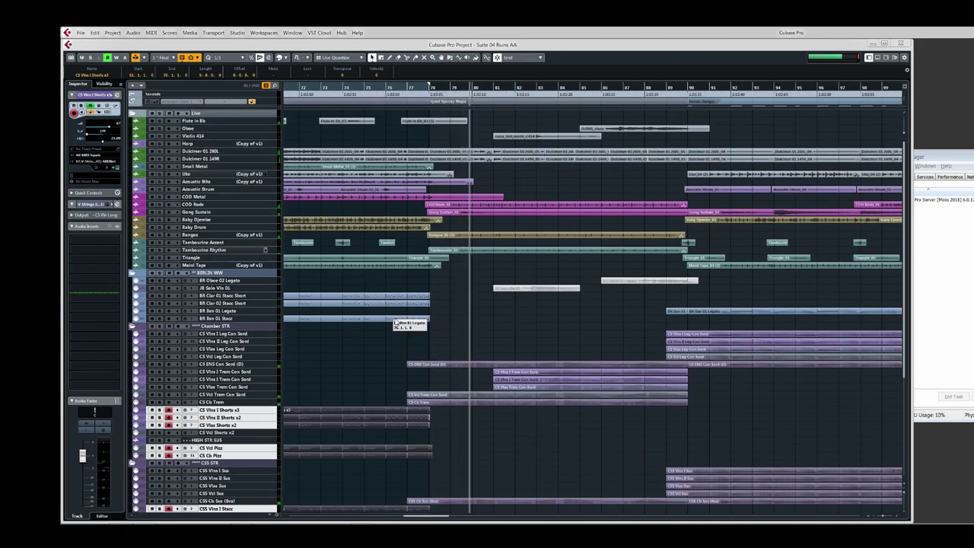
left_click_drag(542, 346, 571, 441)
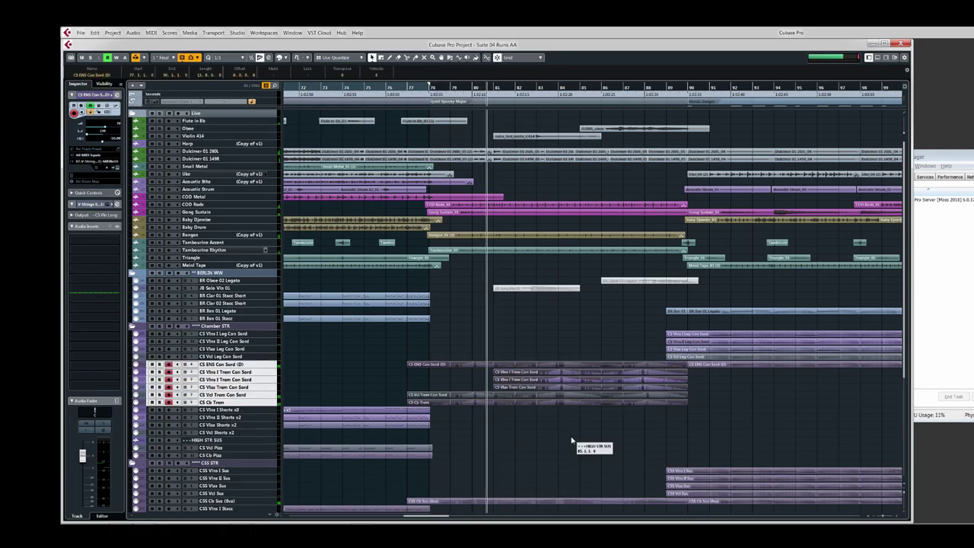
key("Return")
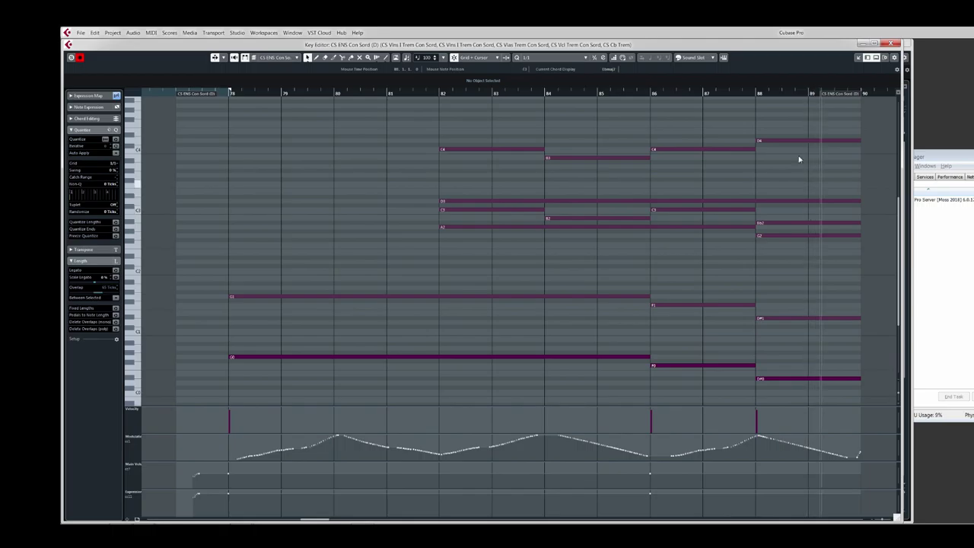
- Play the con sordino and tremolo chords from bar 88, stop playback and close the Key Editor
scroll(539, 172, "right", 15)
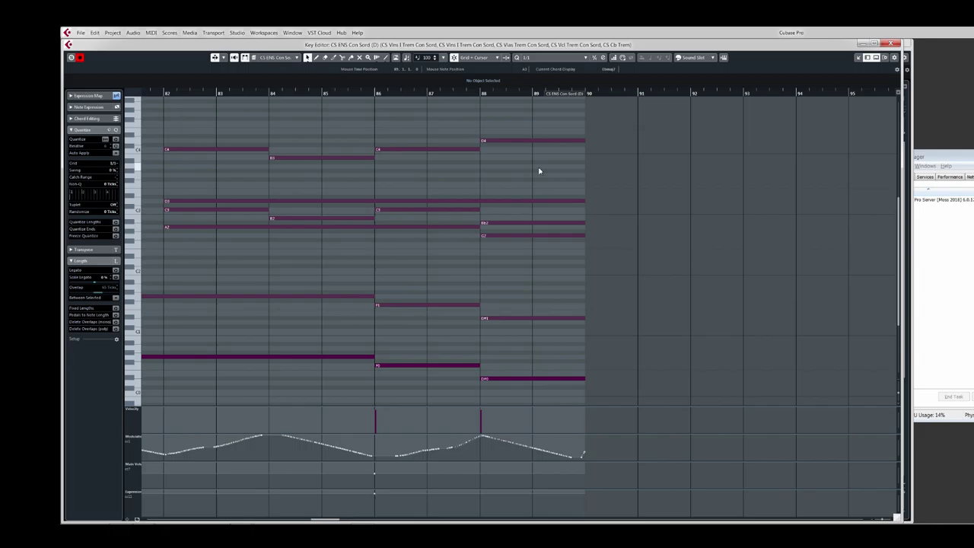
left_click(489, 93)
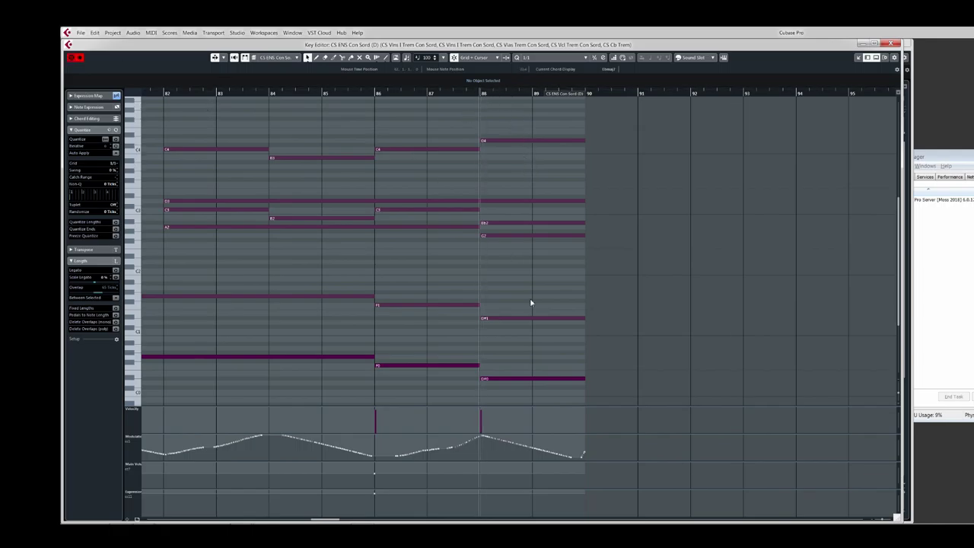
key("space")
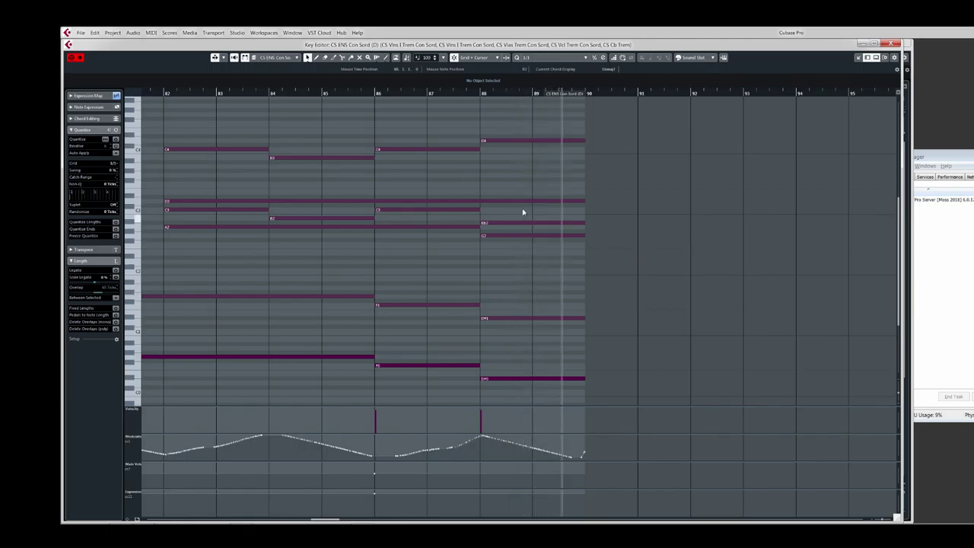
key("space")
left_click(896, 43)
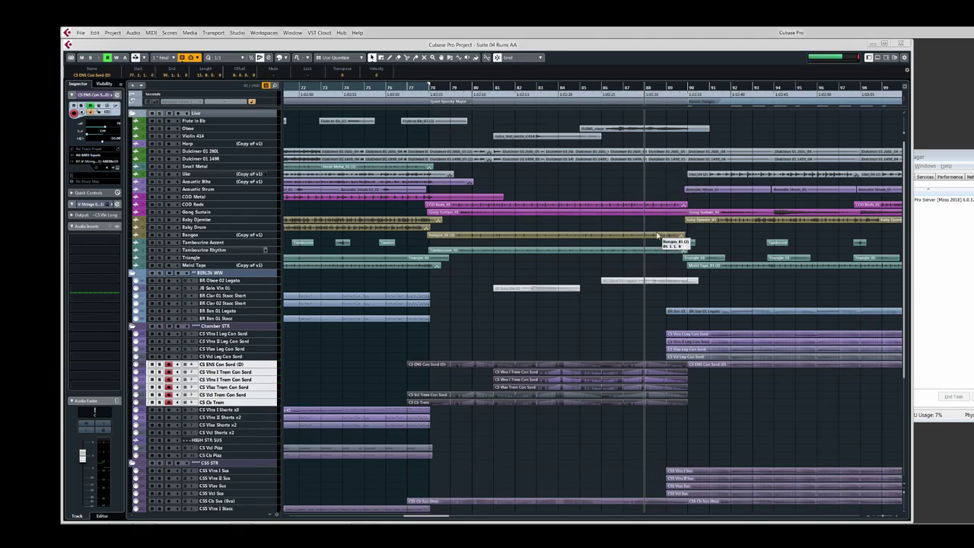
- Select the section's Chamber con sordino and tremolo, CSS bass sustain and tremolo, and SOR violin legato parts, and solo their tracks
scroll(649, 342, "down", 5)
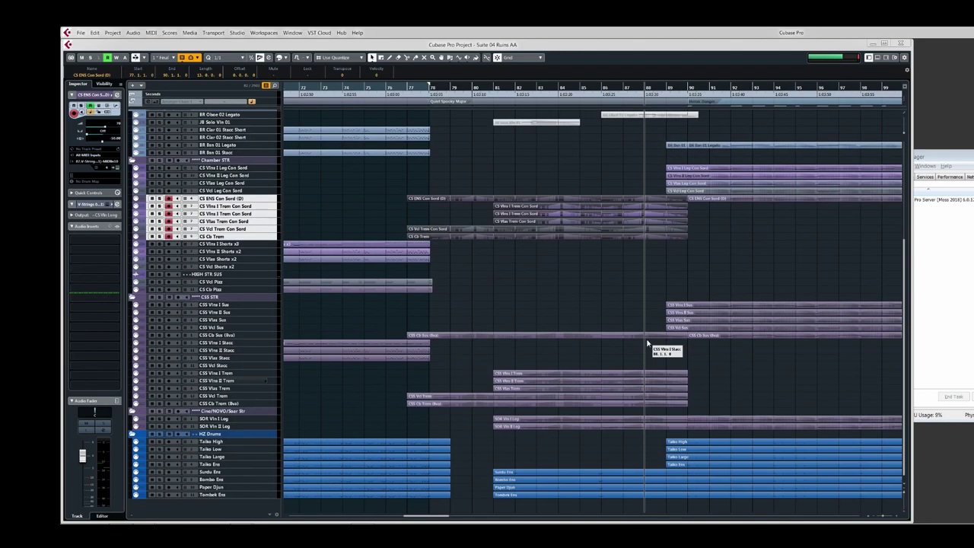
left_click_drag(628, 185, 640, 451)
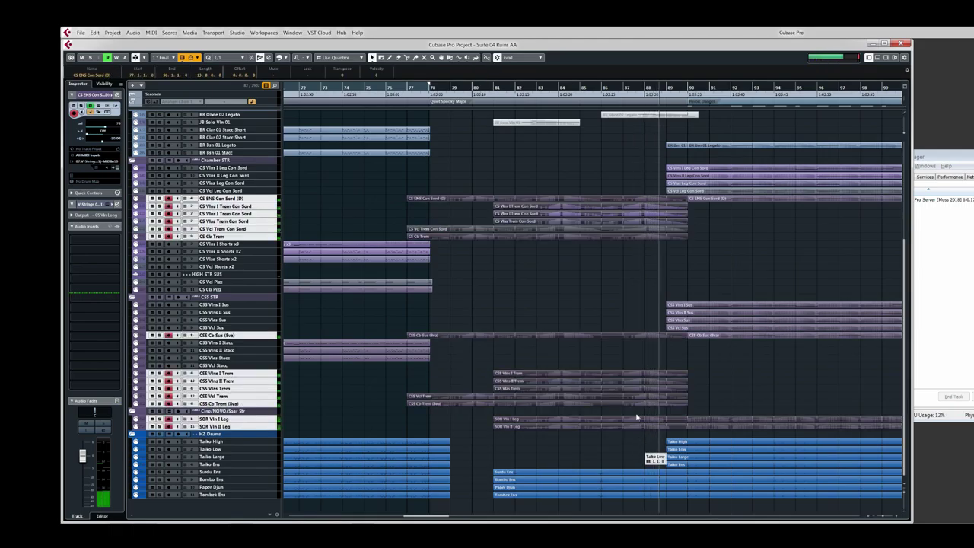
key("space")
key("s")
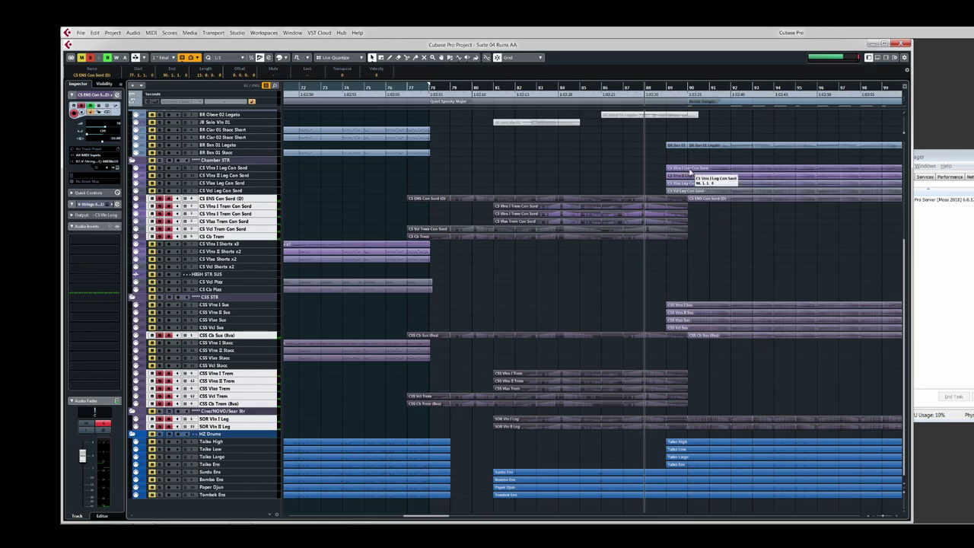
- Add the CS Leg Con Sord and CSS Sus parts from bar 89 to the solo and audition the strings from bars 88 and 90
left_click_drag(698, 202, 708, 351)
key("s")
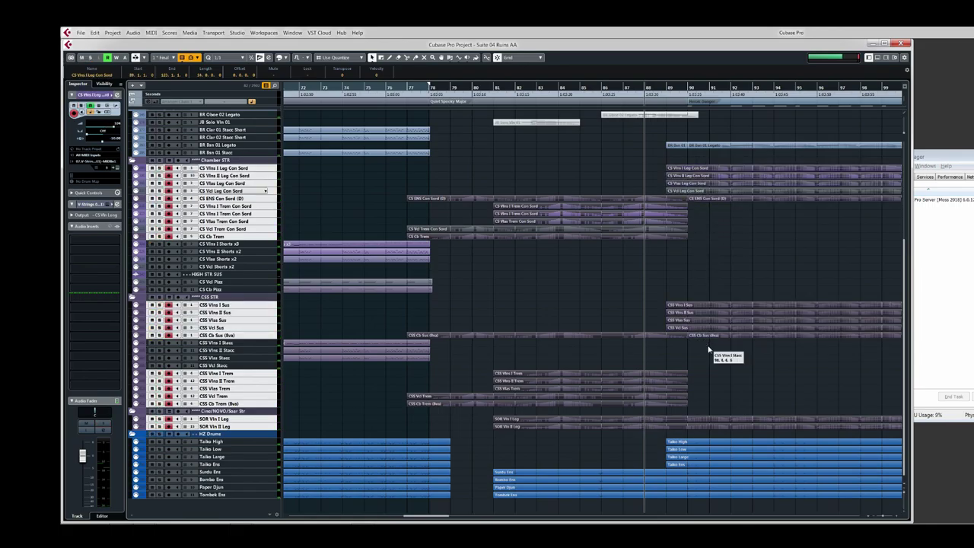
key("s")
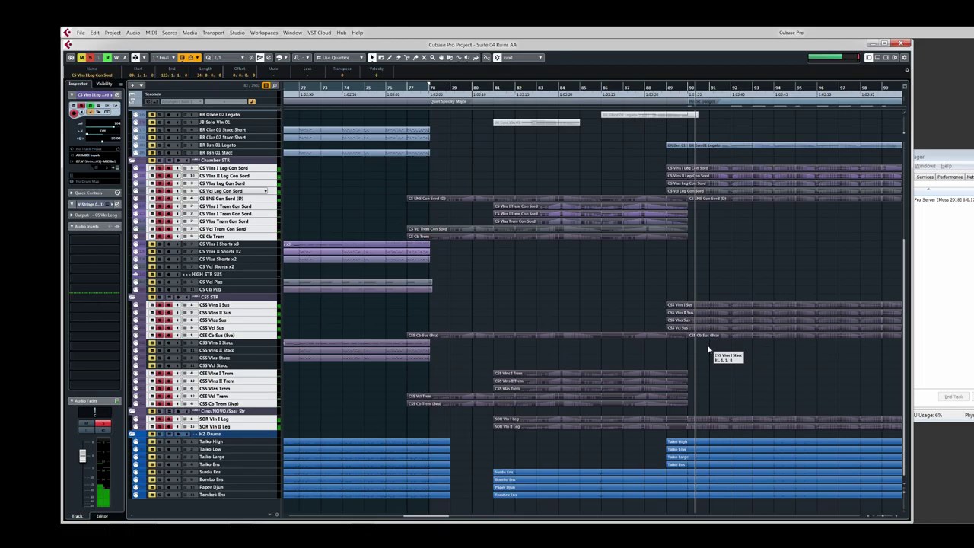
key("space")
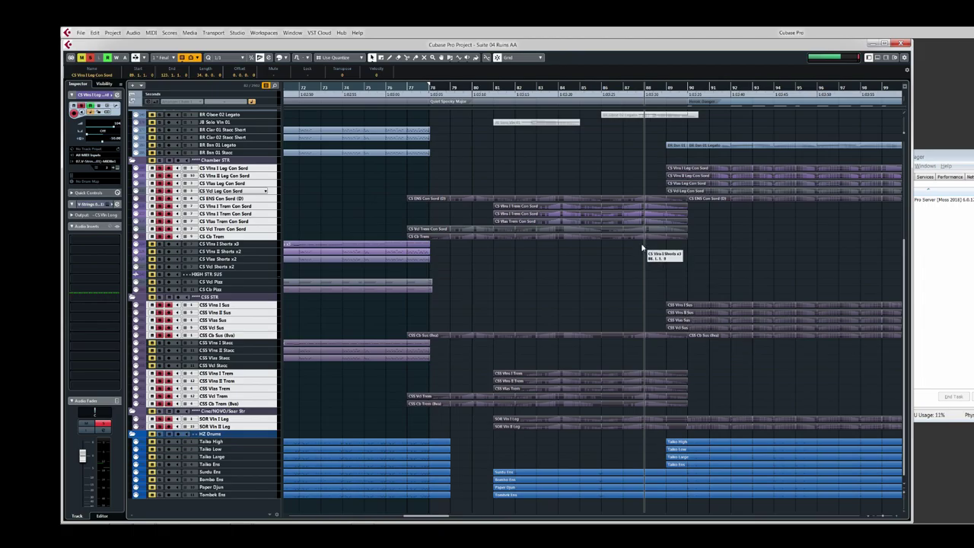
left_click(689, 90)
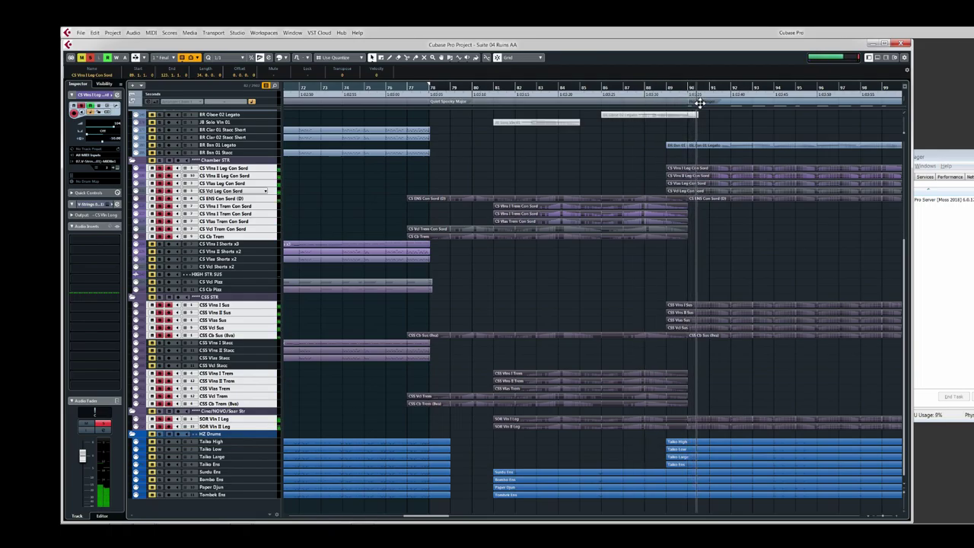
key("space")
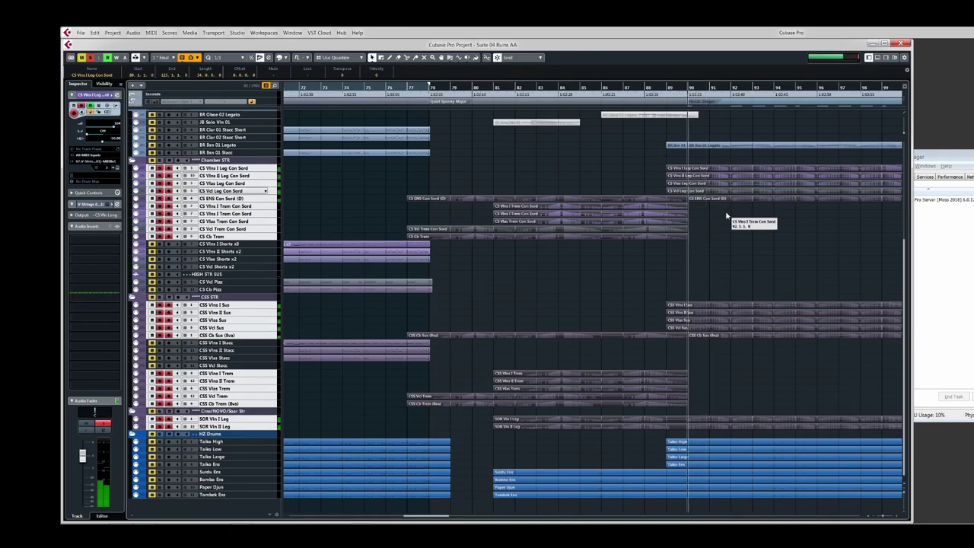
- Turn off solo on the selected string tracks and enlarge the upper track area to reveal the Chord Track for the Heroic Danger section
key("s")
scroll(583, 286, "up", 5)
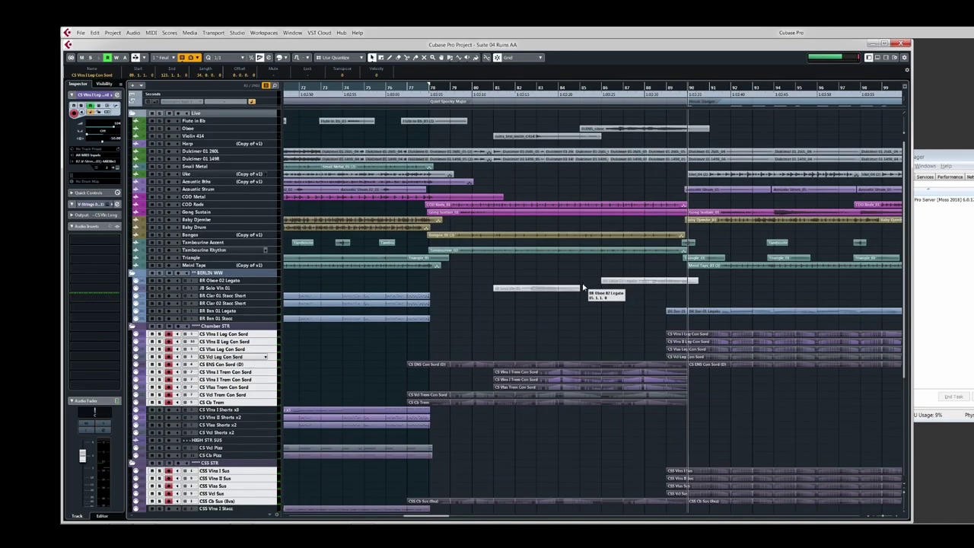
scroll(583, 289, "right", 3)
scroll(585, 291, "down", 4)
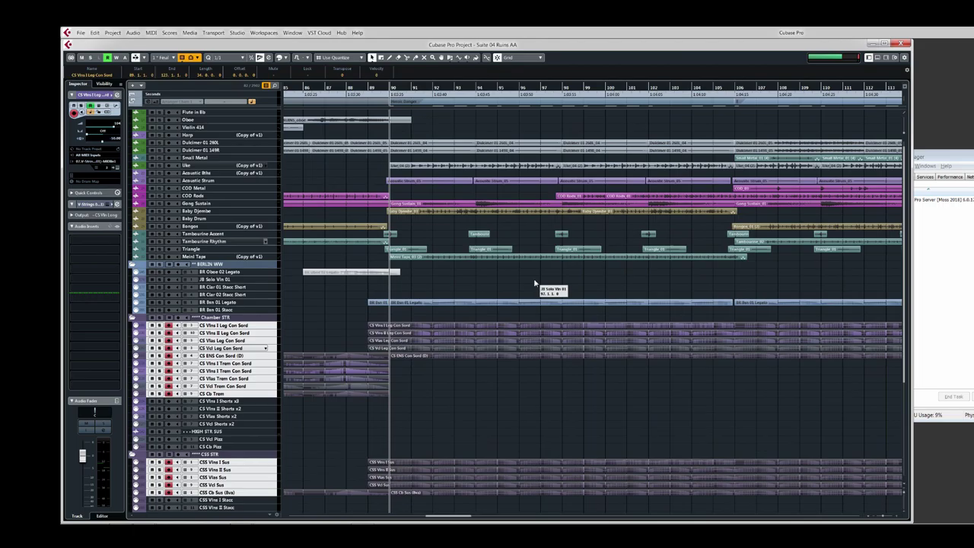
scroll(474, 268, "down", 2)
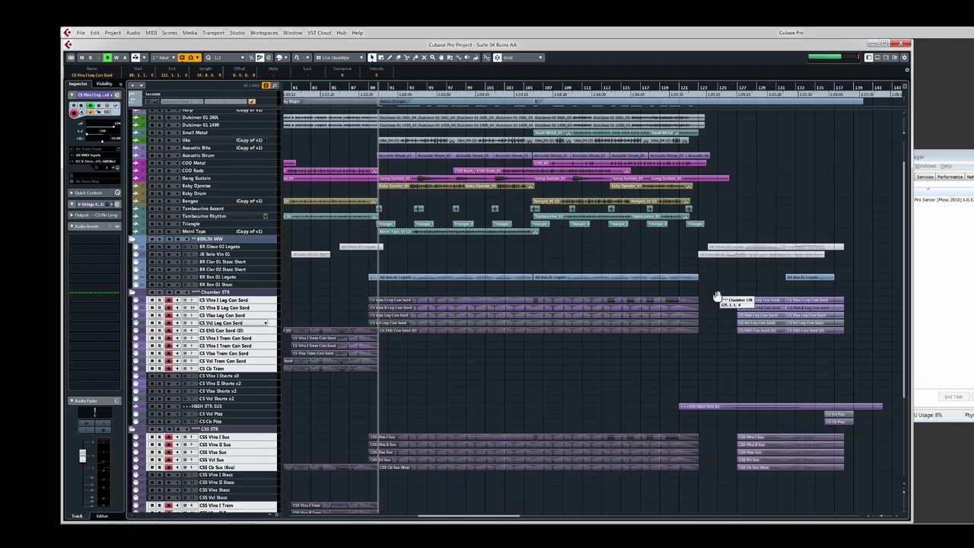
scroll(716, 296, "up", 3)
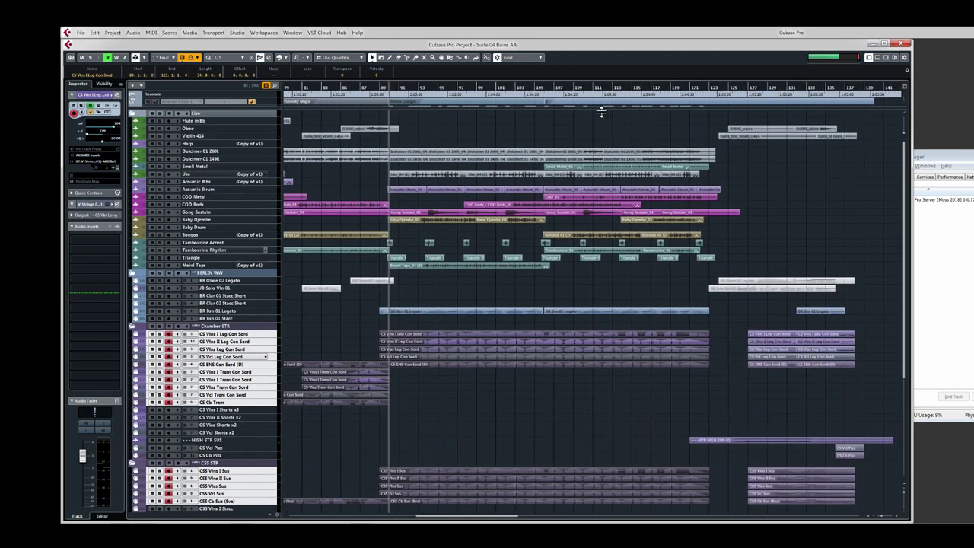
left_click_drag(602, 112, 600, 135)
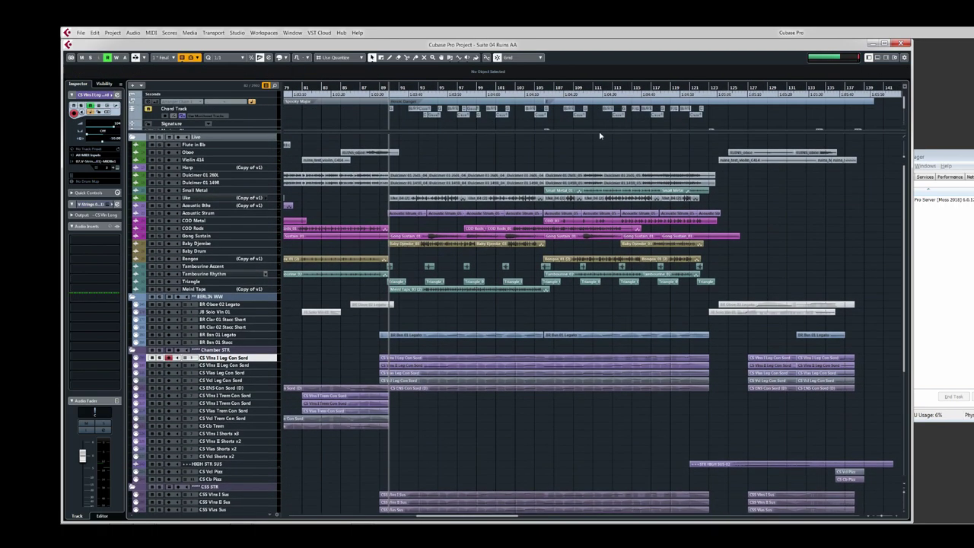
- Examine the Heroic Danger section's chords from bar 90, selecting the section's arranger event and the Bb6/9 chord at bar 92
scroll(415, 118, "up", 5, "ctrl")
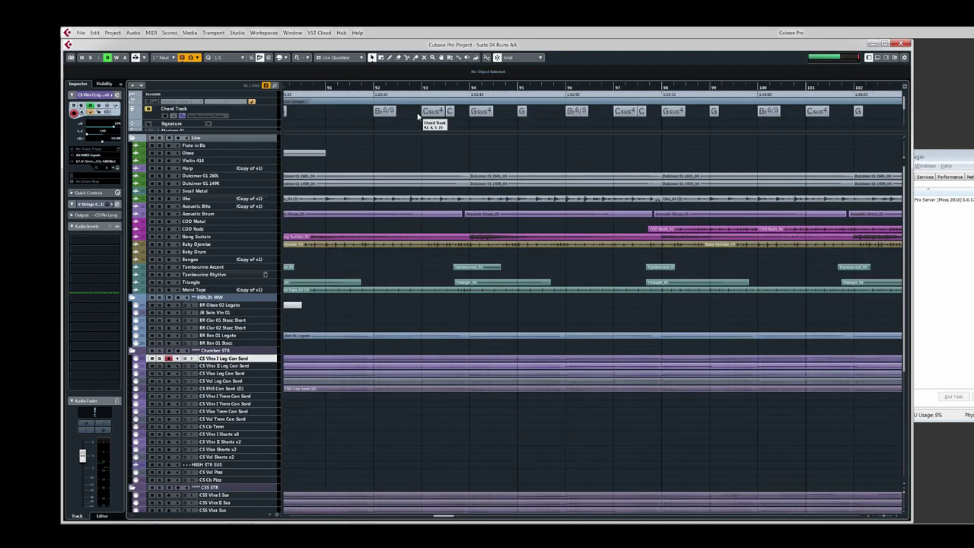
scroll(443, 169, "left", 2)
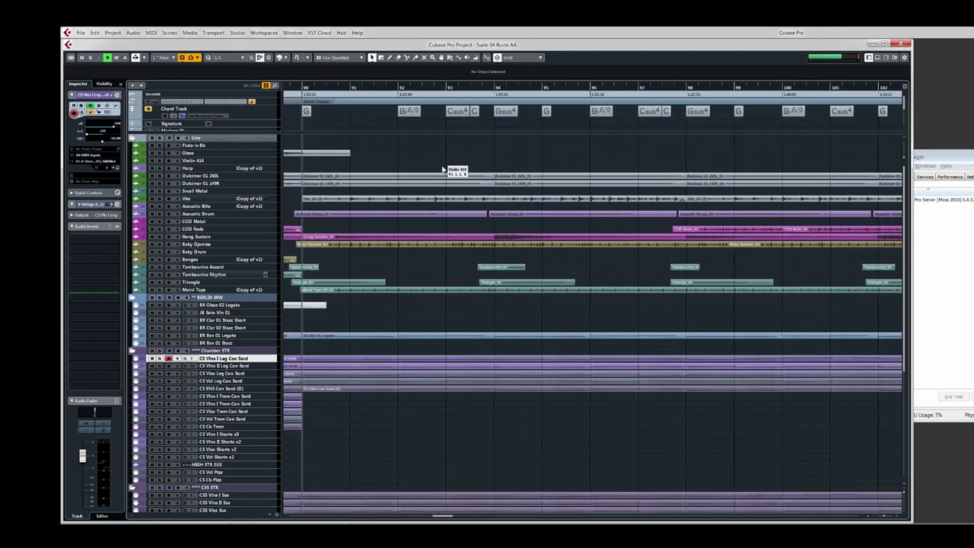
left_click(405, 113)
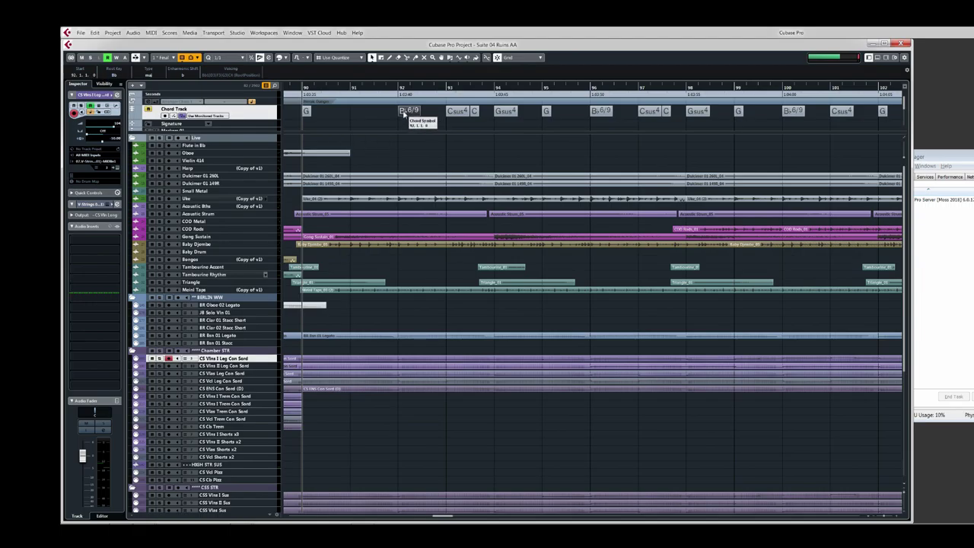
left_click(318, 104)
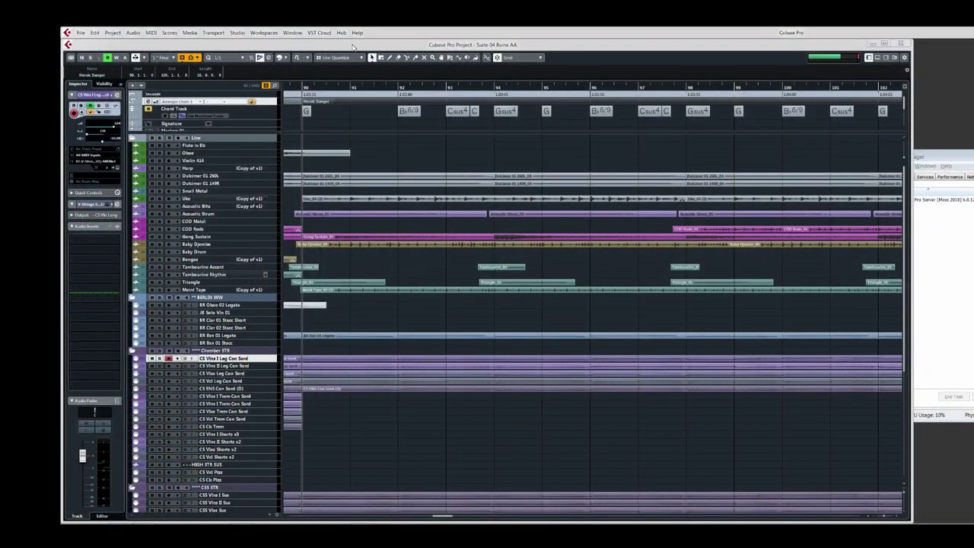
left_click(409, 111)
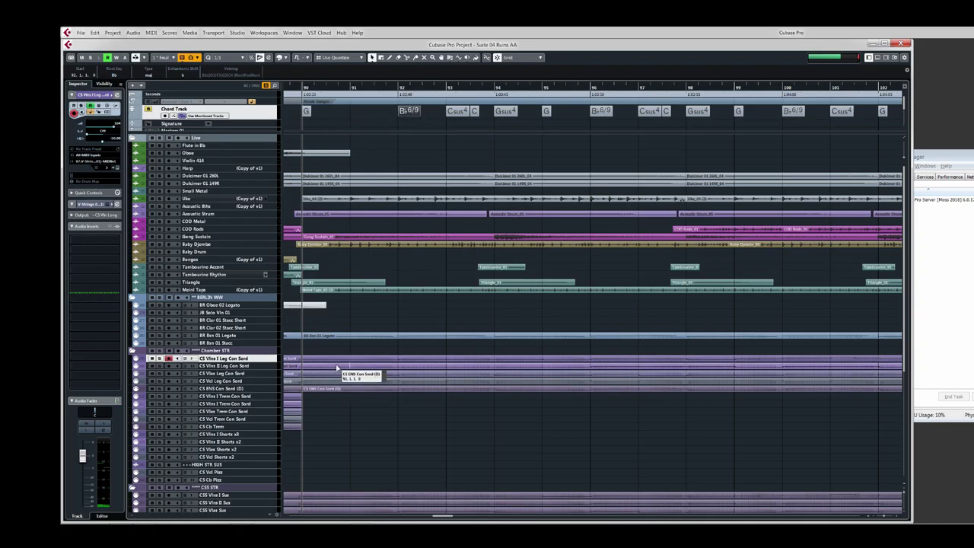
- Open the section's CS Leg Con Sord and CS ENS Con Sord parts together in the Key Editor and inspect the C3 and G2 notes sounding at bar 92
left_click_drag(337, 344, 430, 418)
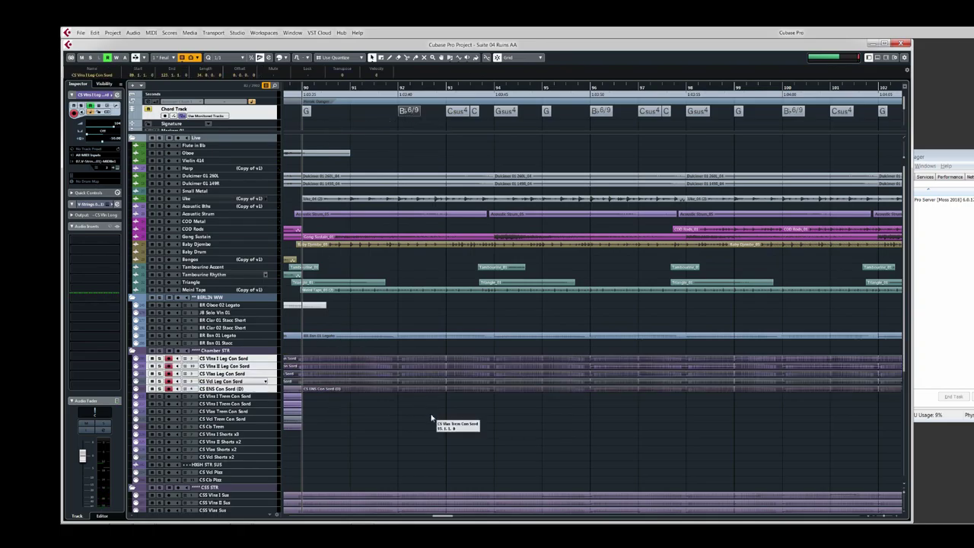
key("Return")
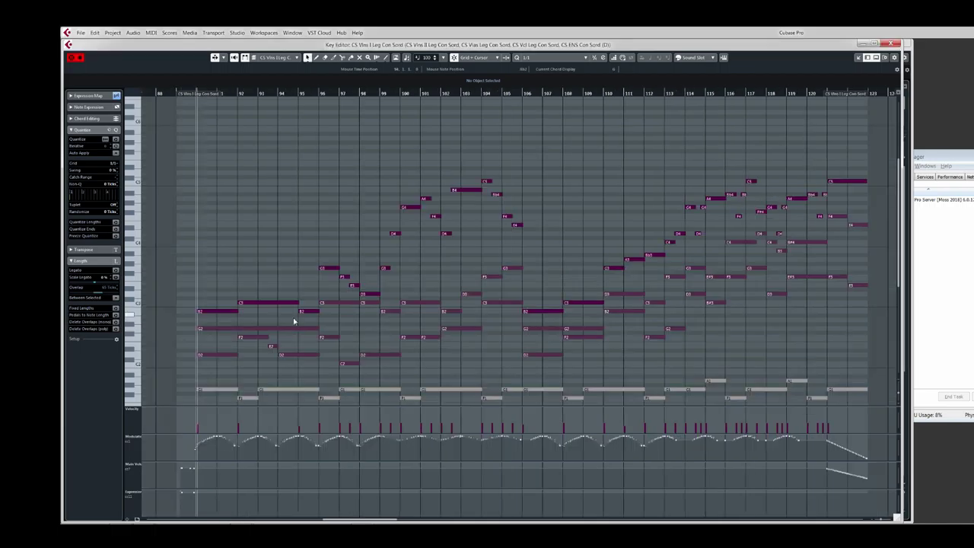
left_click_drag(241, 283, 245, 193)
left_click(257, 214)
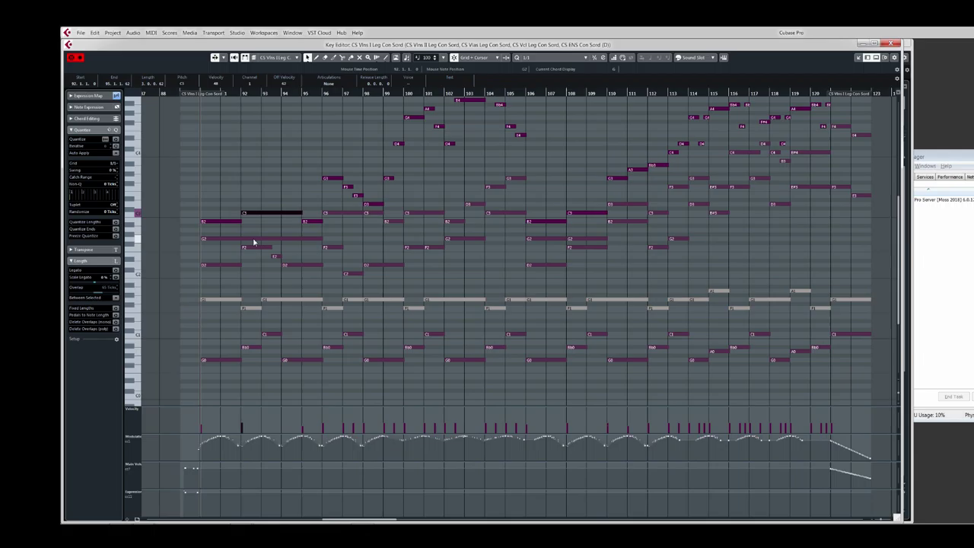
left_click(254, 238)
left_click(253, 241)
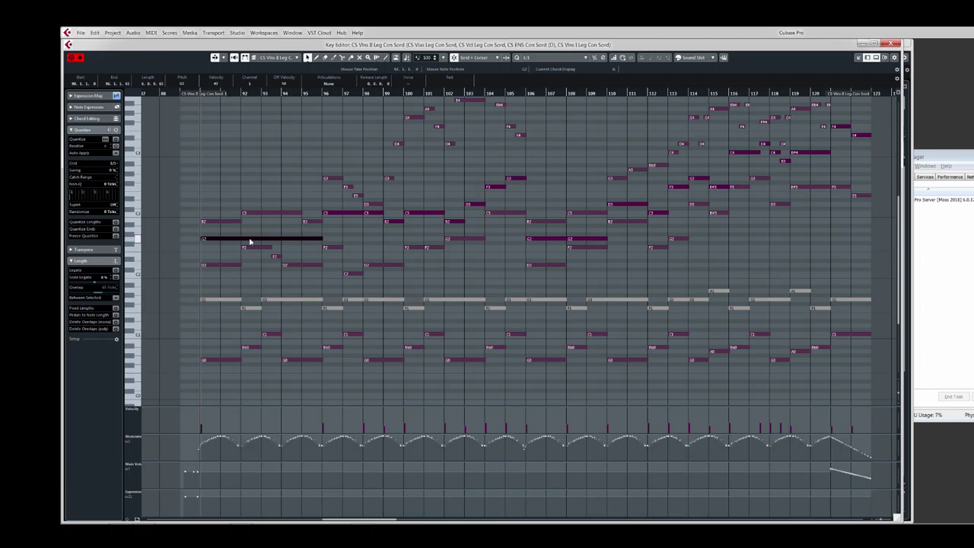
left_click(252, 214)
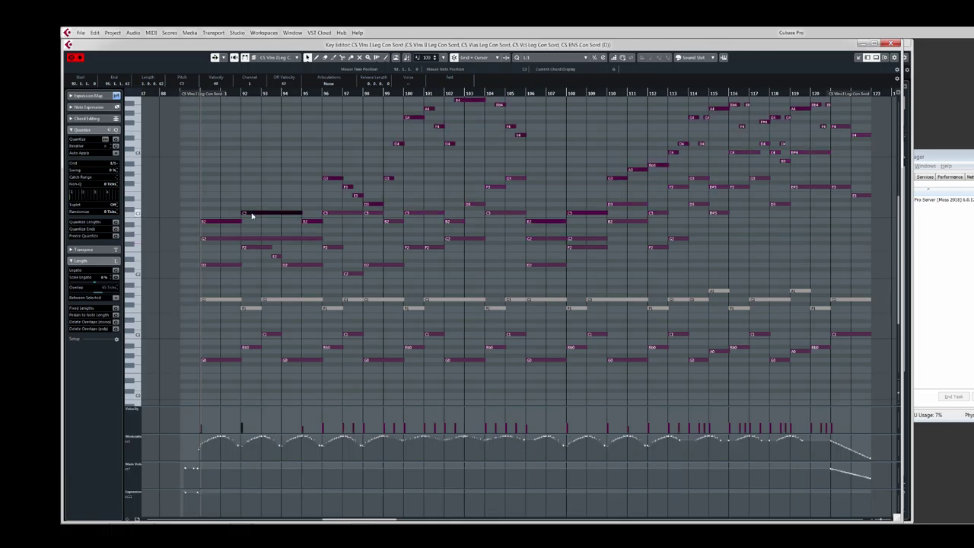
- Audition the violin line's held C3 from bar 92 and its resolution to B2 at bar 95, and stop playback
key("h")
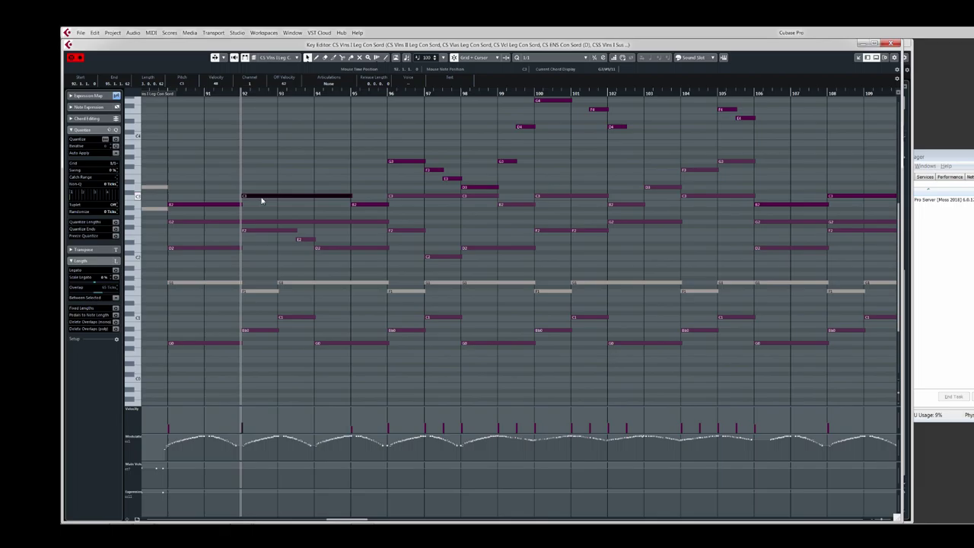
key("Up")
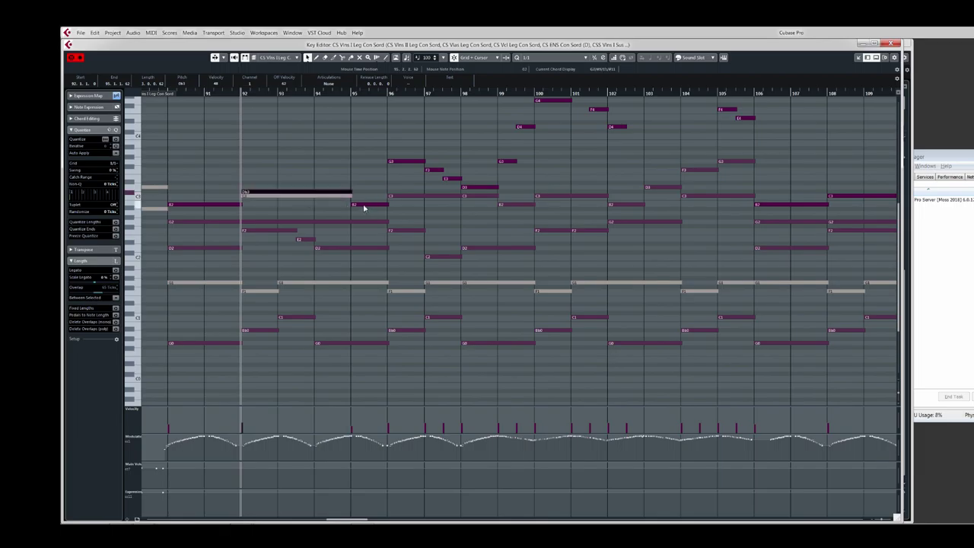
key("Down")
left_click(363, 206)
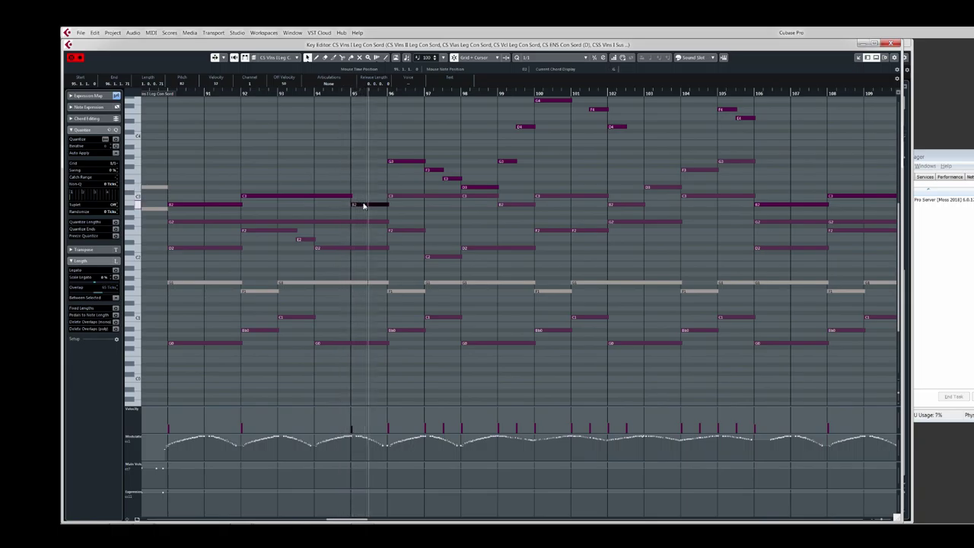
key("space")
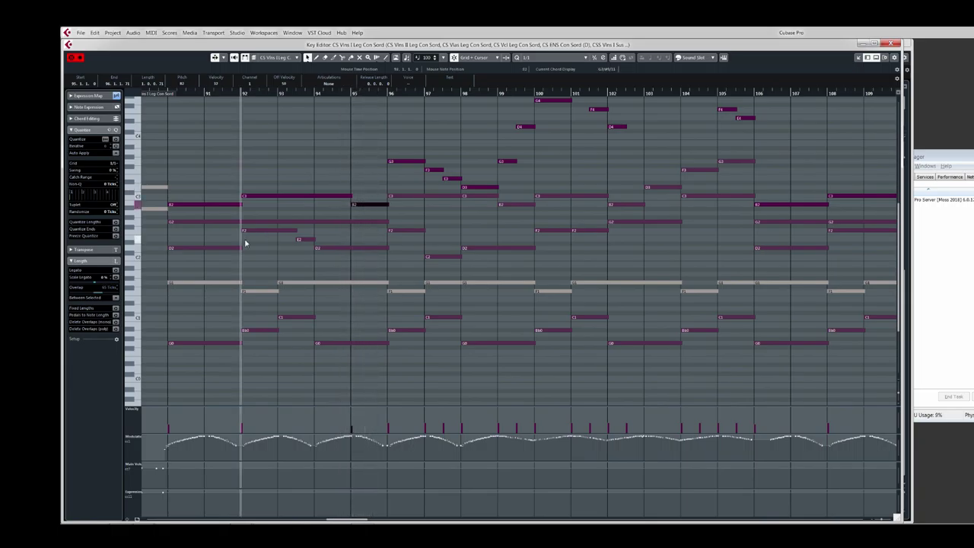
- Check the chord tones at bar 93 one by one: C1, G1, G2 and C3
left_click(296, 320)
left_click(294, 284)
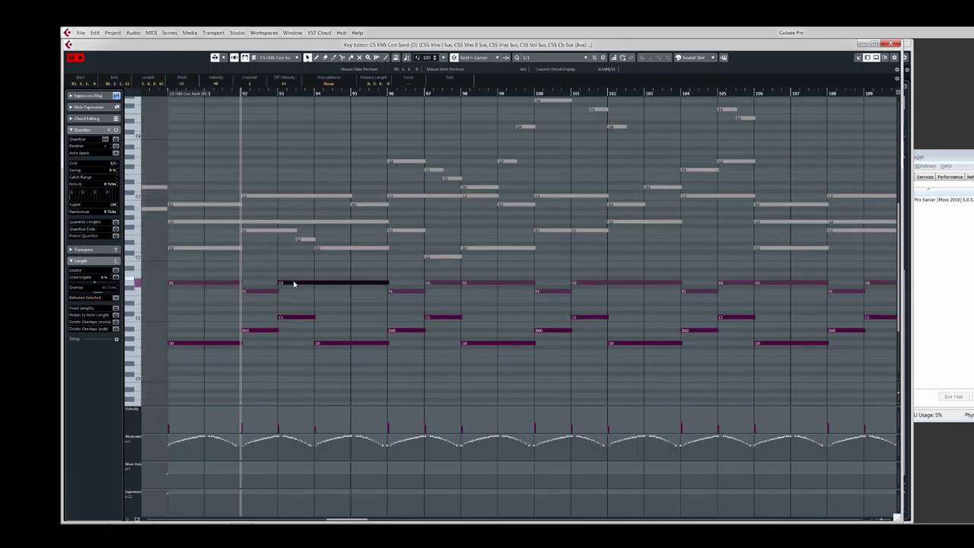
left_click(292, 222)
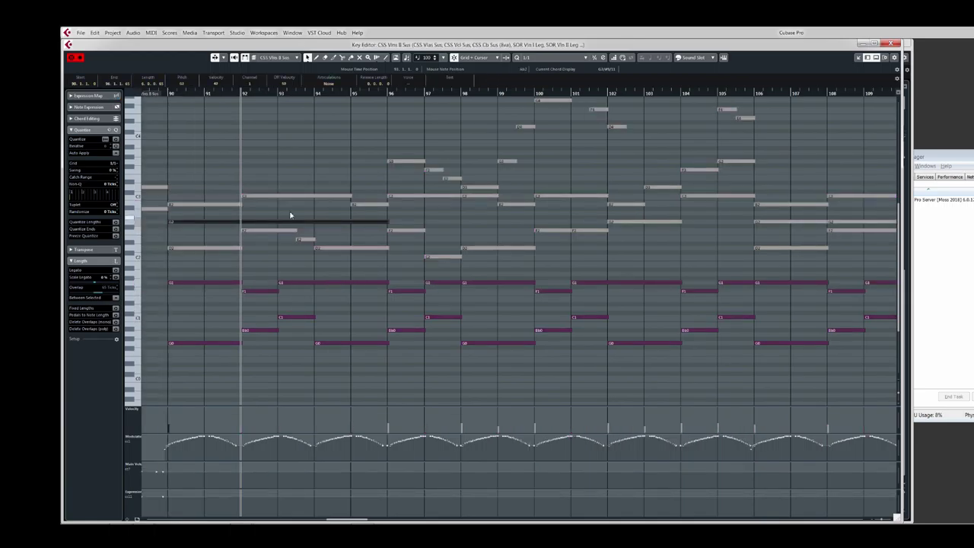
left_click(291, 197)
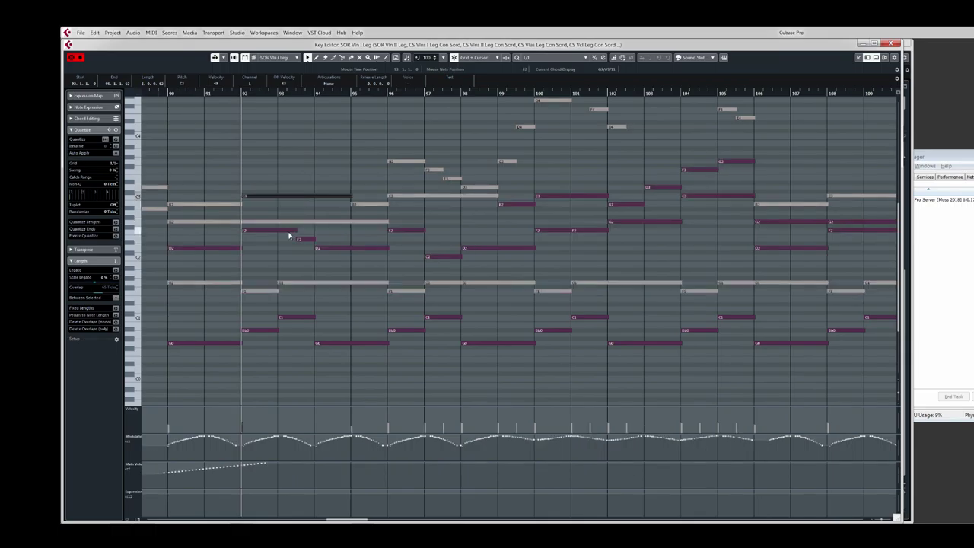
- Inspect the viola's F2 and E2 notes in bars 92 and 93, play the passage from bar 93, and close the Key Editor
left_click(277, 229)
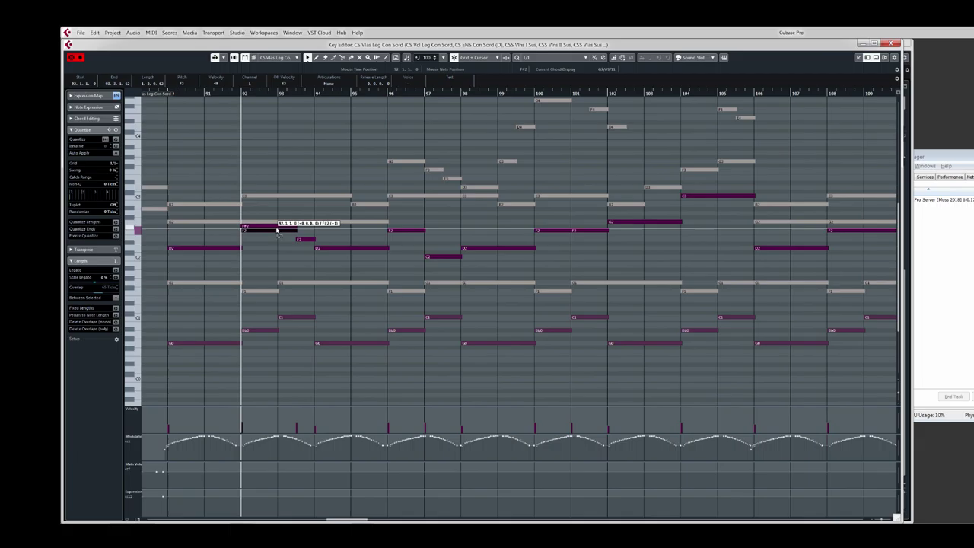
left_click_drag(278, 231, 278, 233)
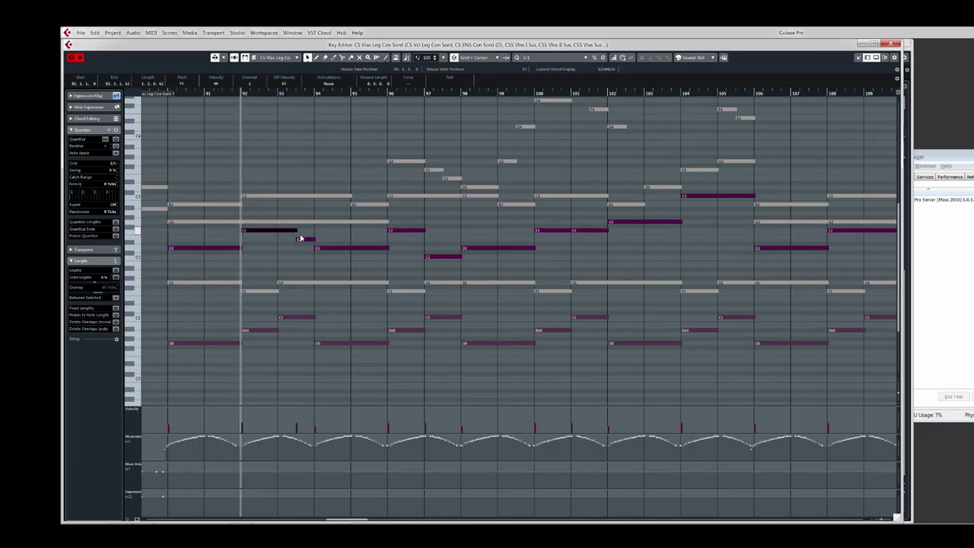
left_click(303, 241)
left_click(280, 97)
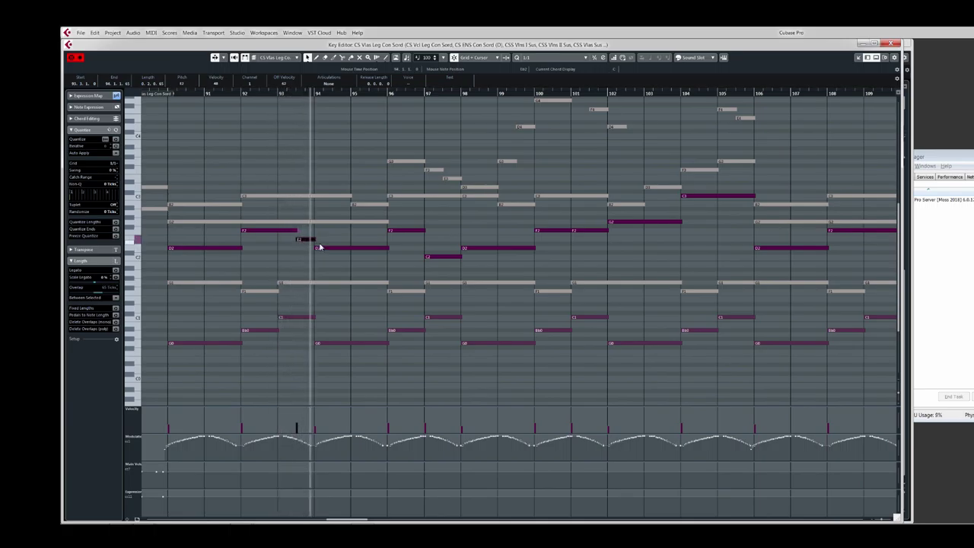
key("space")
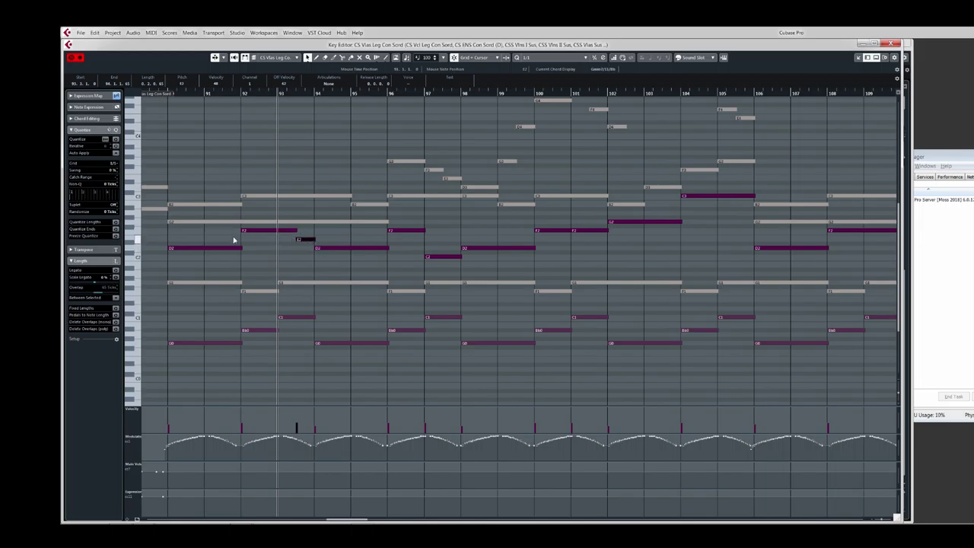
key("Escape")
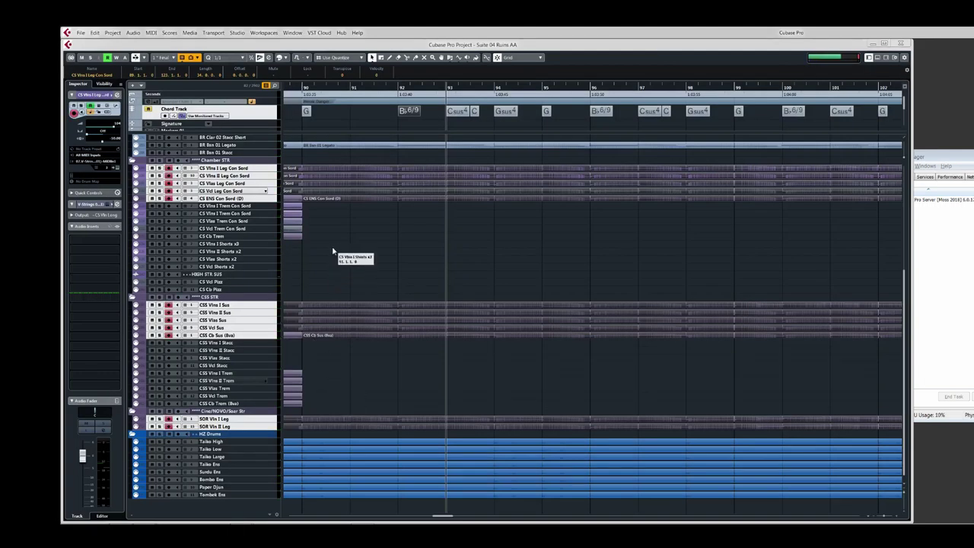
- Open the CSS Vlas, Vcl and Cb Sus parts together in the Key Editor, play them from bar 93, and close the editor
left_click(347, 371)
left_click_drag(345, 323, 346, 324)
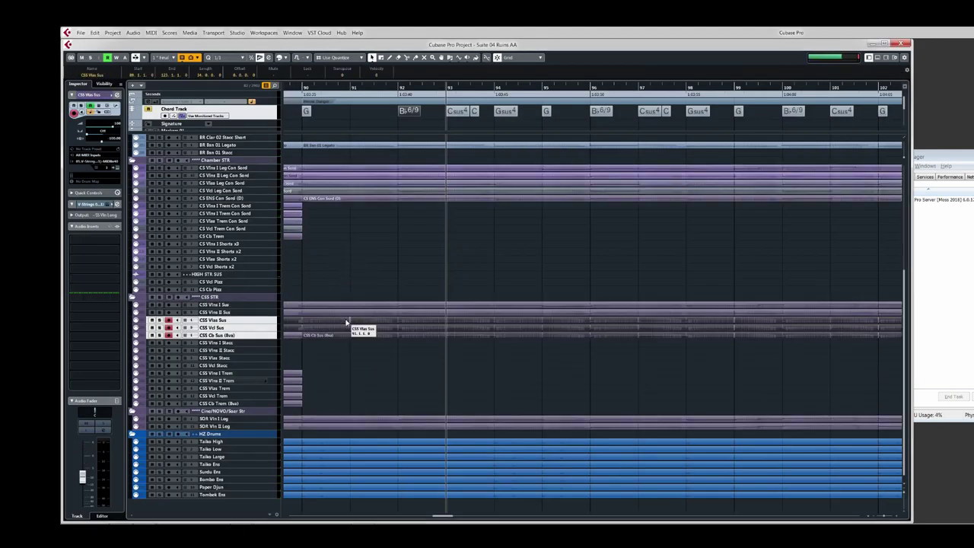
key("Return")
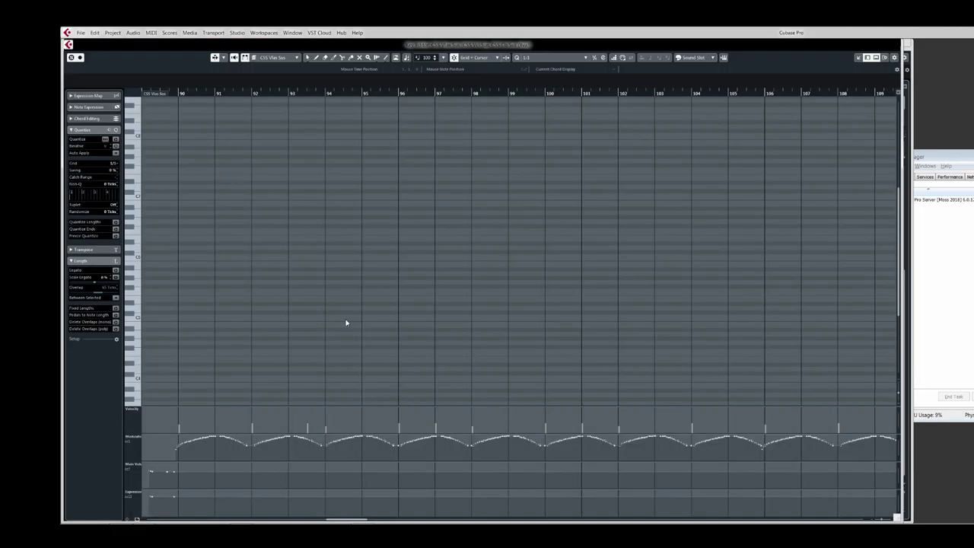
key("h")
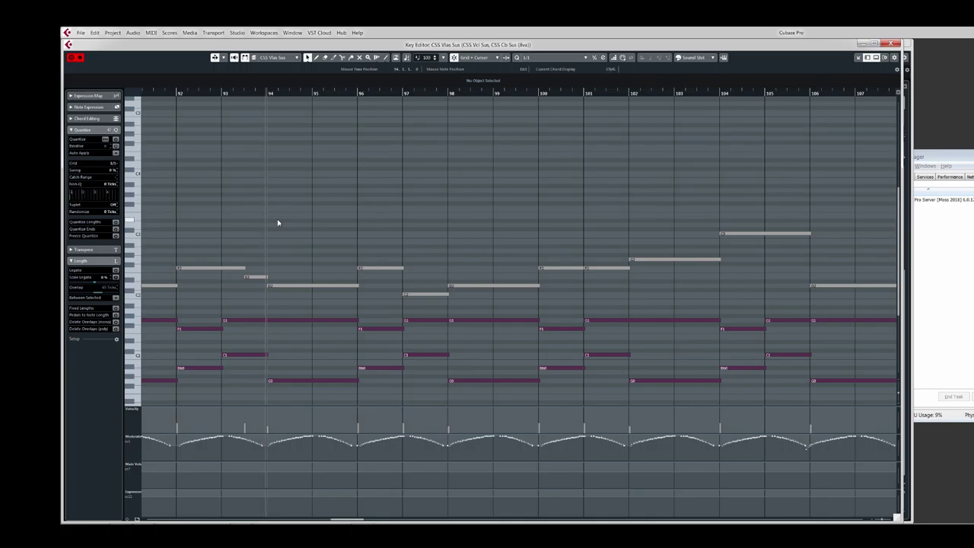
key("space")
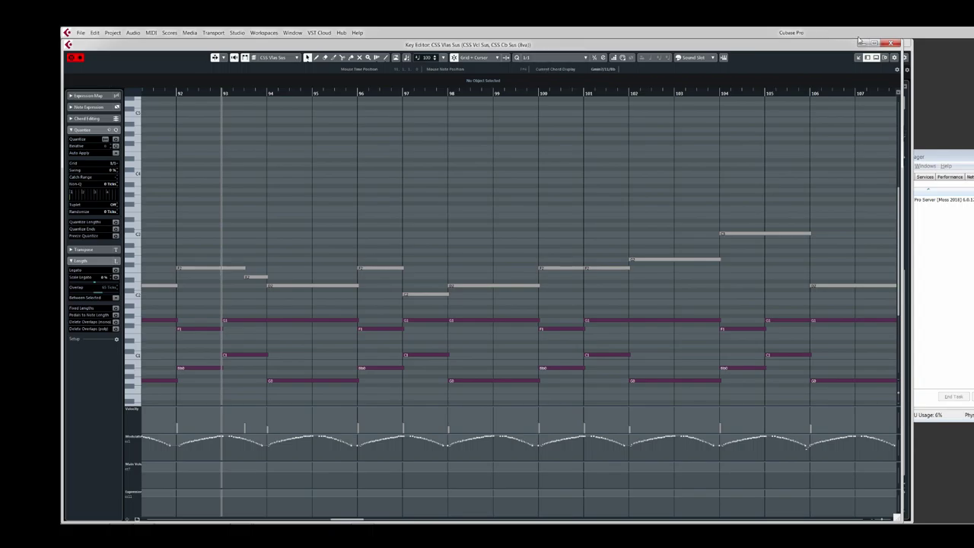
left_click(894, 43)
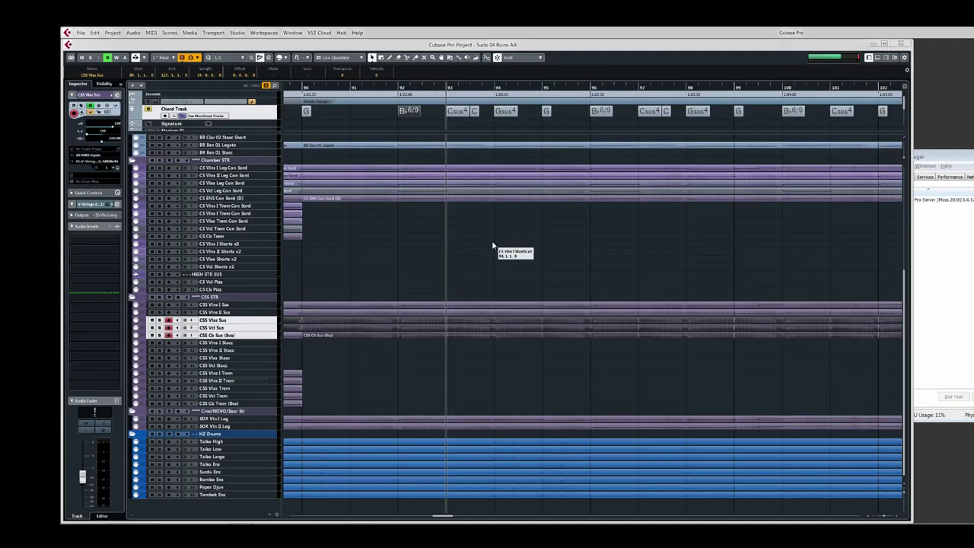
- Select the Heroic Danger section's CS Leg Con Sord and CS ENS Con Sord parts with the surrounding arrangement in view
scroll(493, 248, "down", 3)
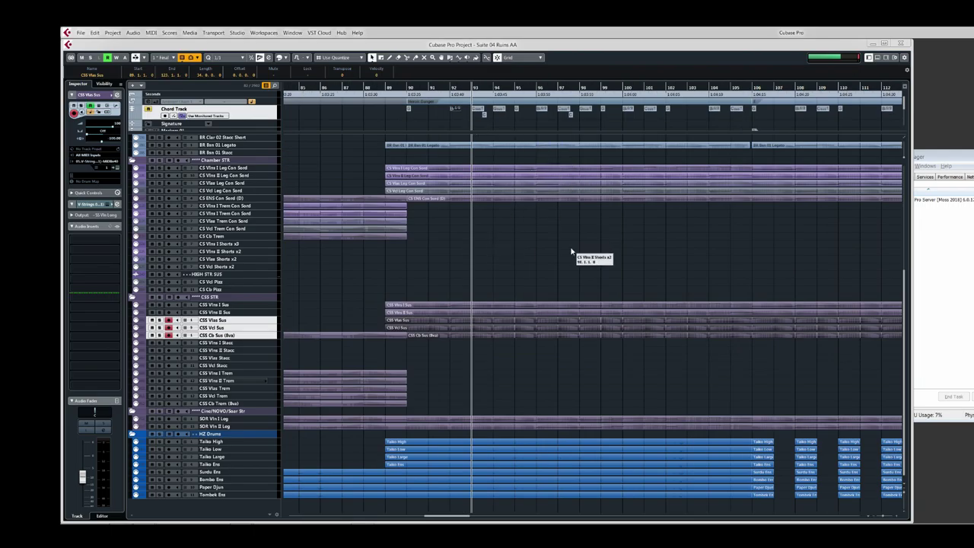
scroll(571, 252, "down", 2)
scroll(511, 220, "down", 2)
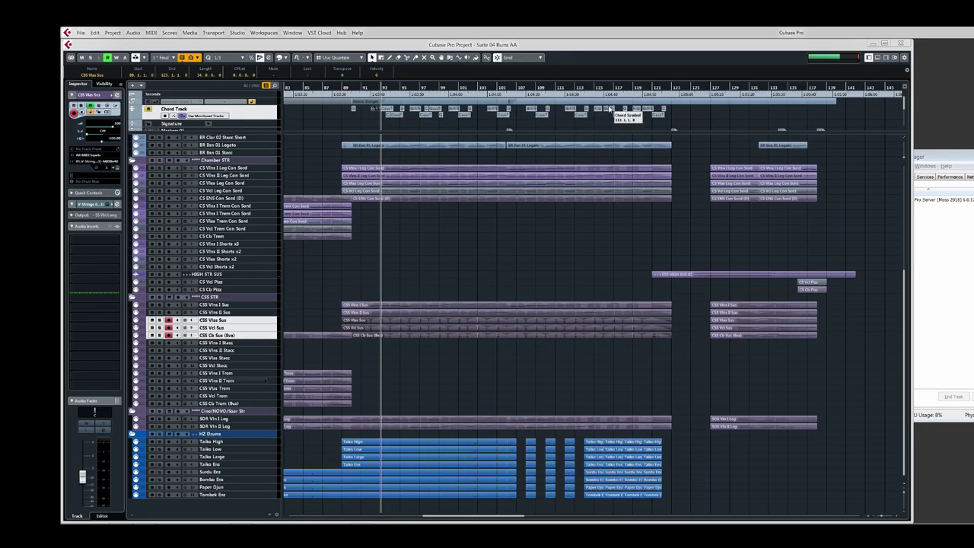
left_click(552, 169)
scroll(470, 326, "up", 5)
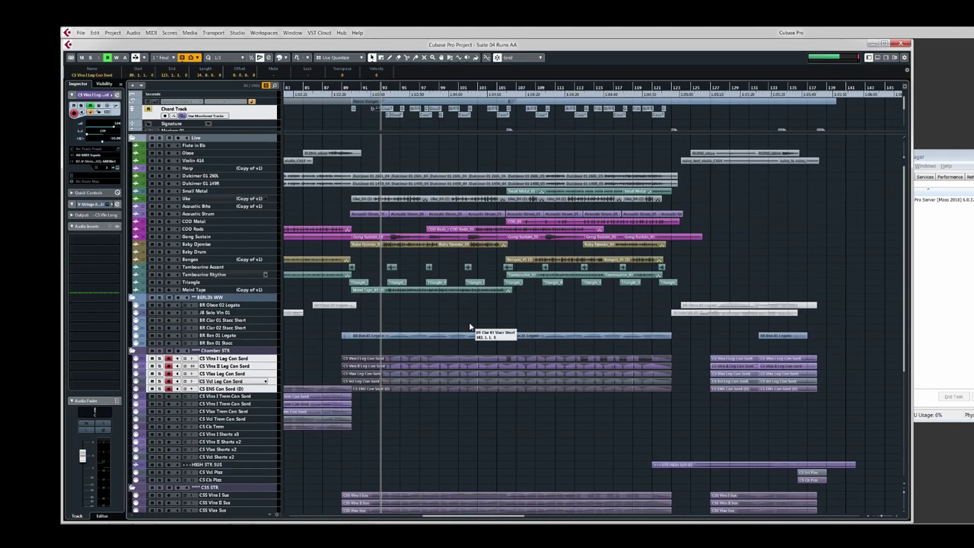
- Open the BR Oboe 02 Legato and JB Solo Vln 01 parts after bar 123 together in the Key Editor
scroll(470, 325, "right", 5)
left_click(470, 85)
left_click_drag(502, 298, 538, 324)
key("ctrl+e")
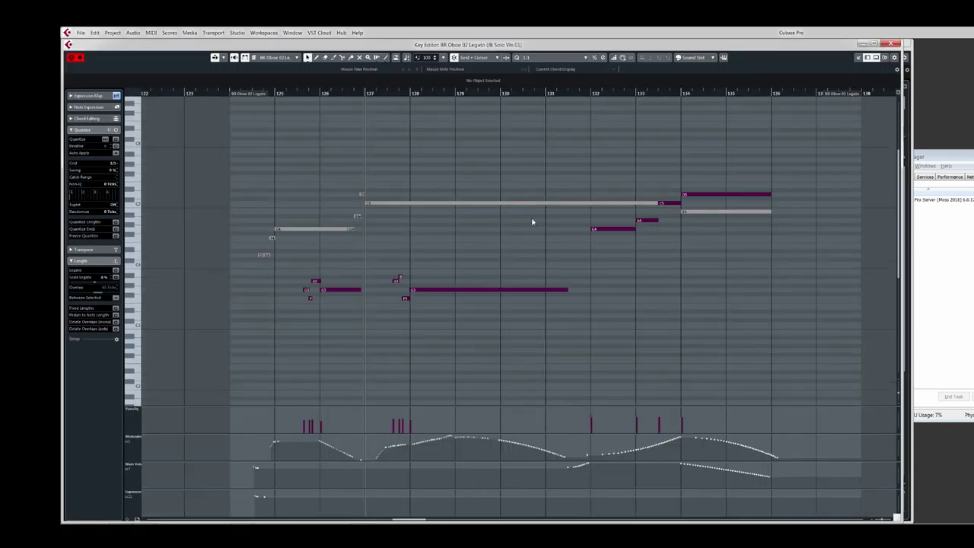
- Inspect the solo violin's long note from bar 127, and compare the violin and oboe notes starting at bar 134
scroll(660, 286, "right", 5)
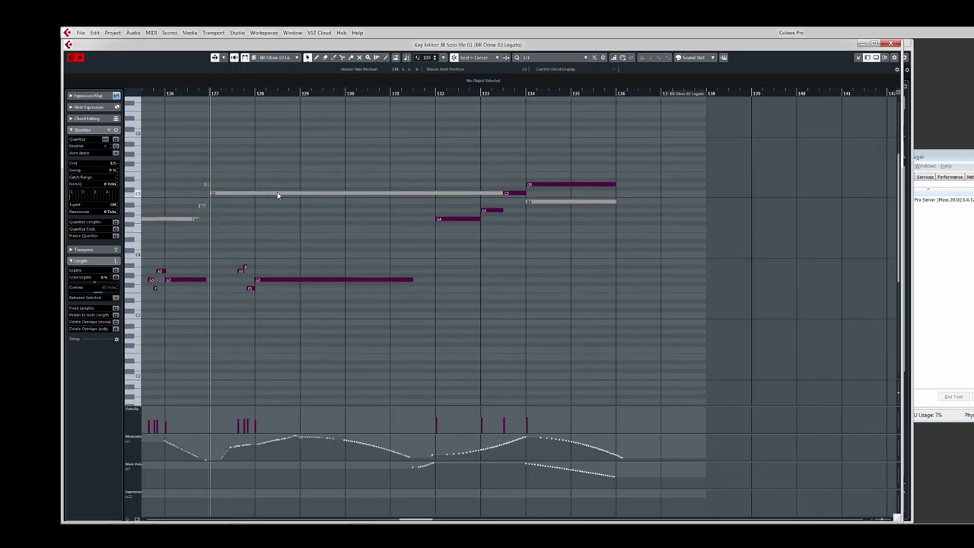
left_click(278, 194)
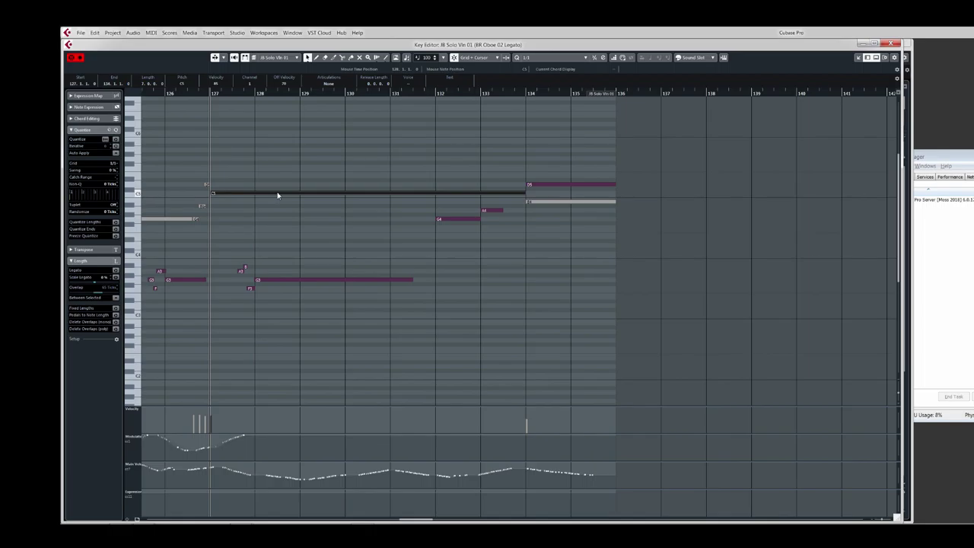
left_click_drag(278, 195, 279, 197)
left_click(546, 202)
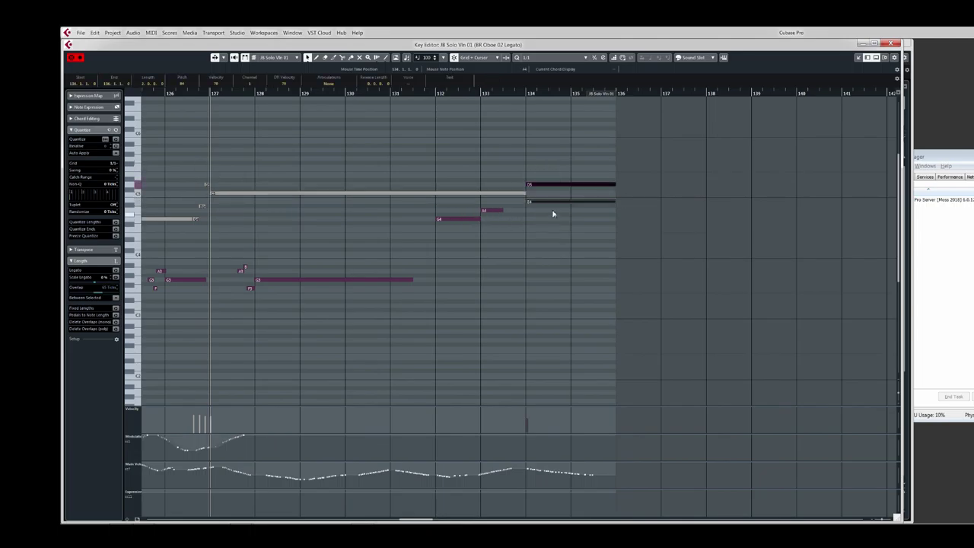
left_click(547, 203)
left_click(543, 187)
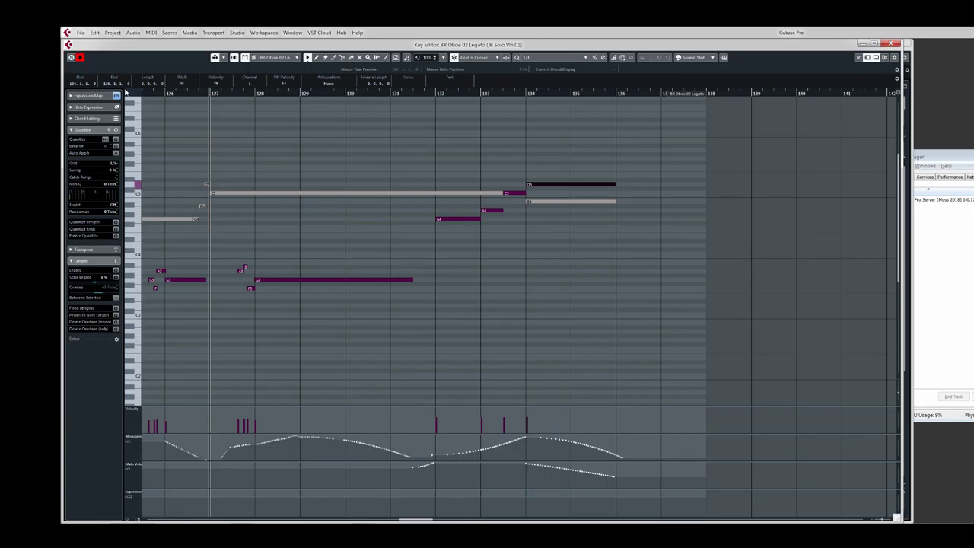
- Play the oboe and solo violin passage from bar 127 and close the Key Editor
key("space")
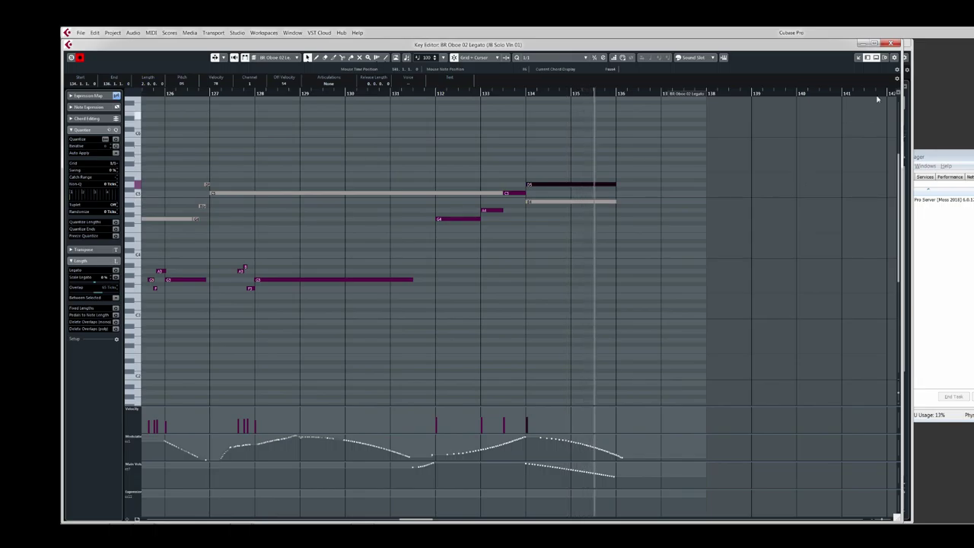
left_click(893, 44)
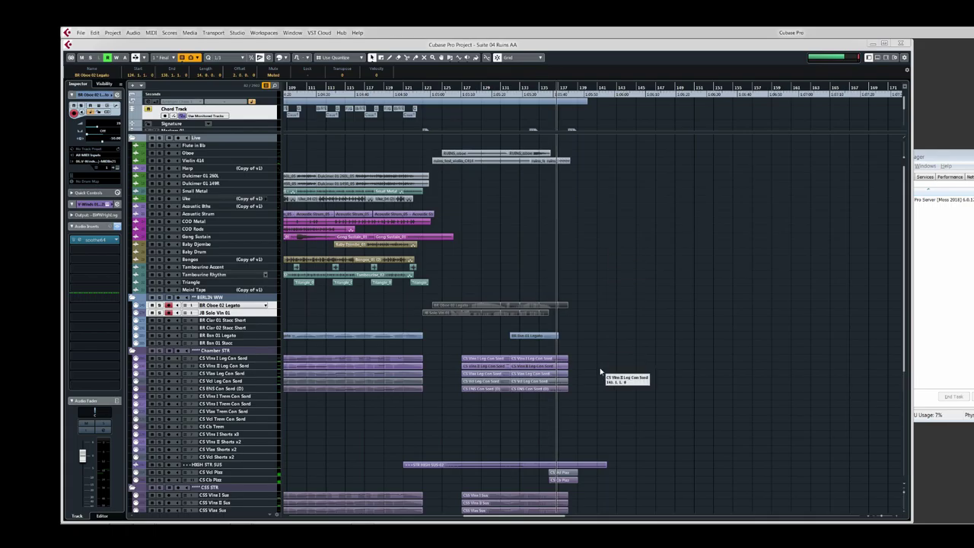
- Open the final CS Leg Con Sord and CS ENS Con Sord parts from bar 132 together in the Key Editor
left_click(559, 398)
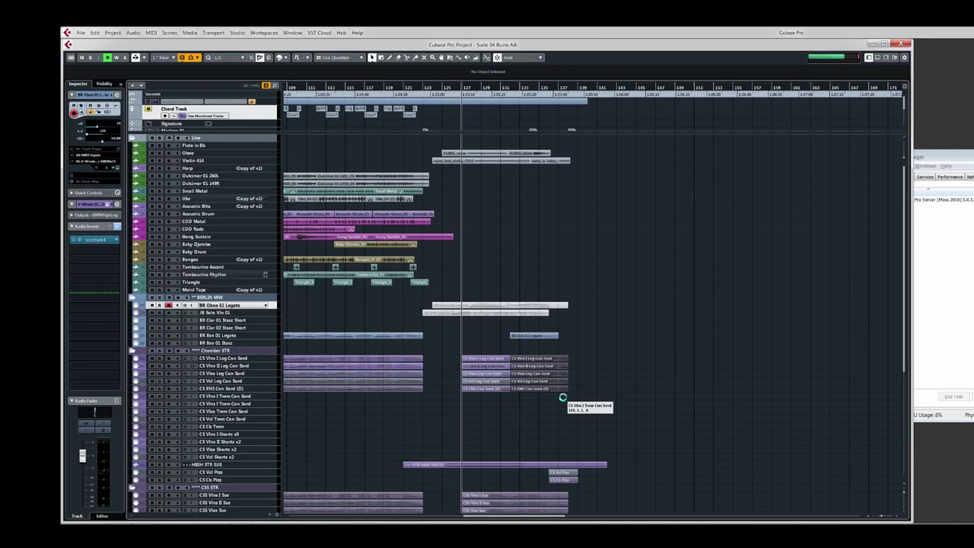
key("ctrl+alt+e")
key("ctrl+alt+e")
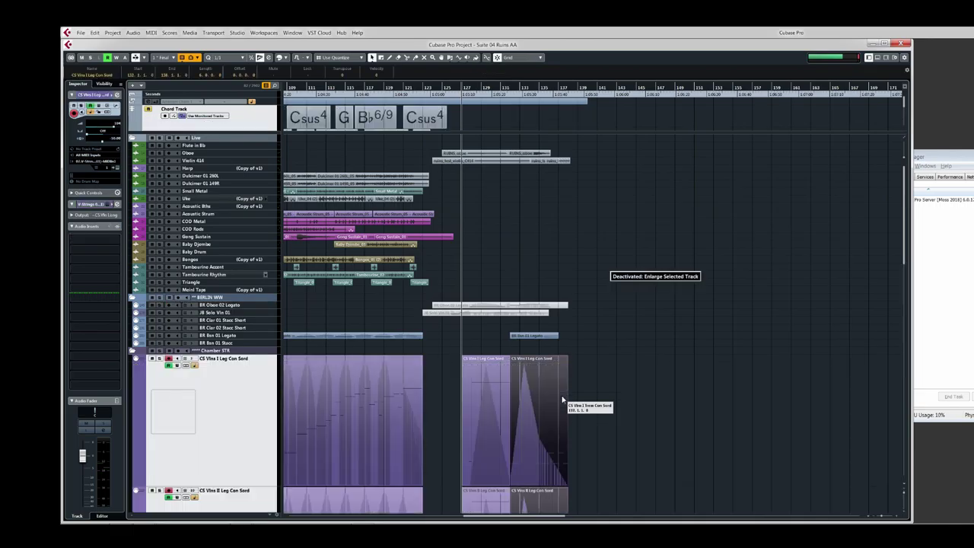
key("Return")
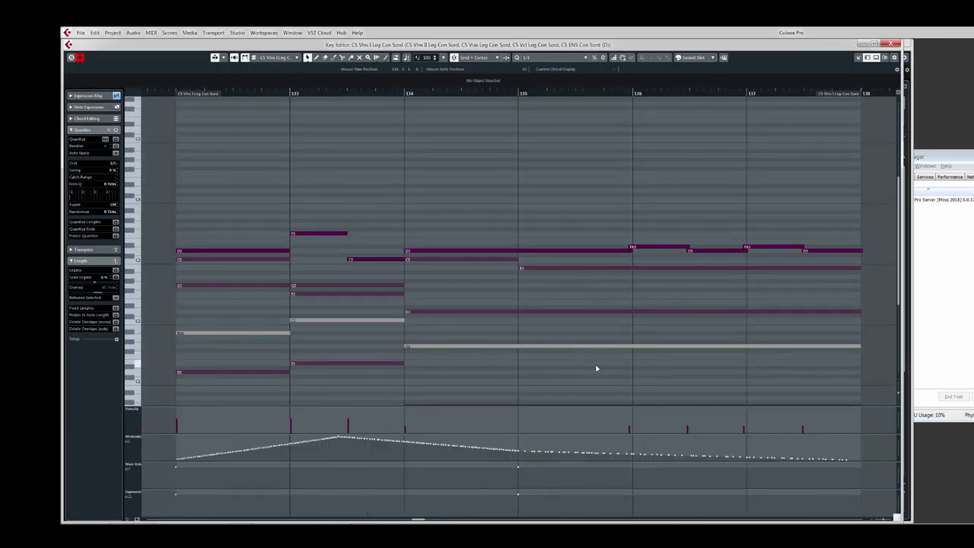
- Examine the Con Sord string voicing in bars 133 to 137 and audition the closing bars from bar 135
left_click_drag(596, 367, 521, 199)
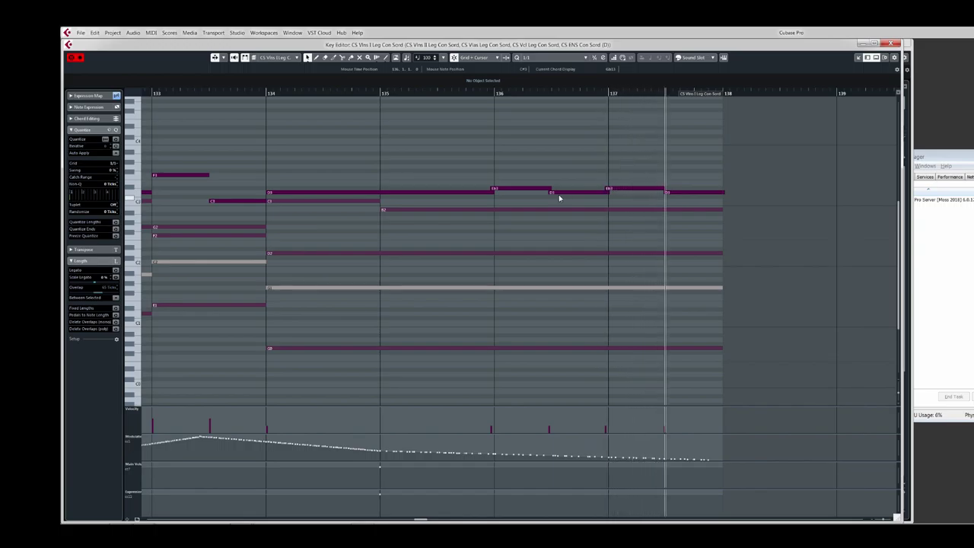
key("space")
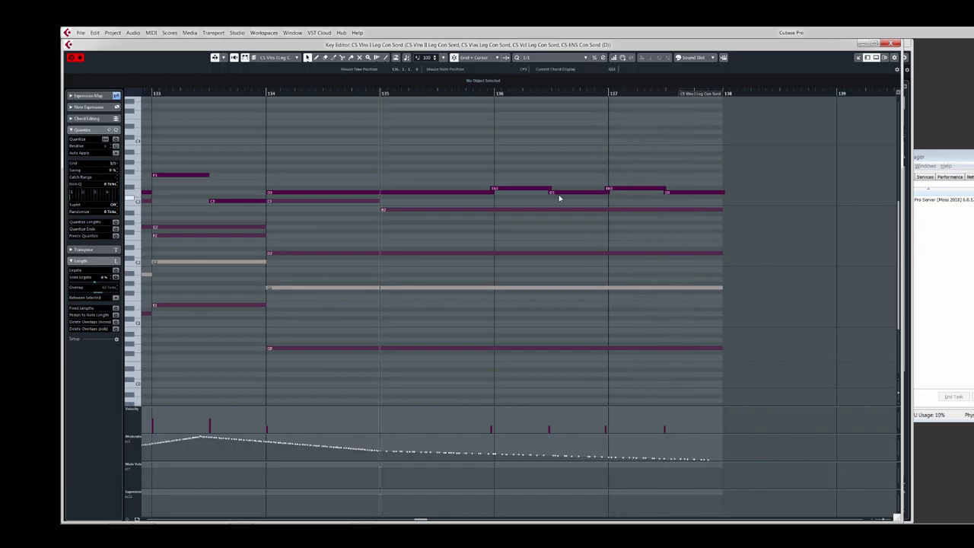